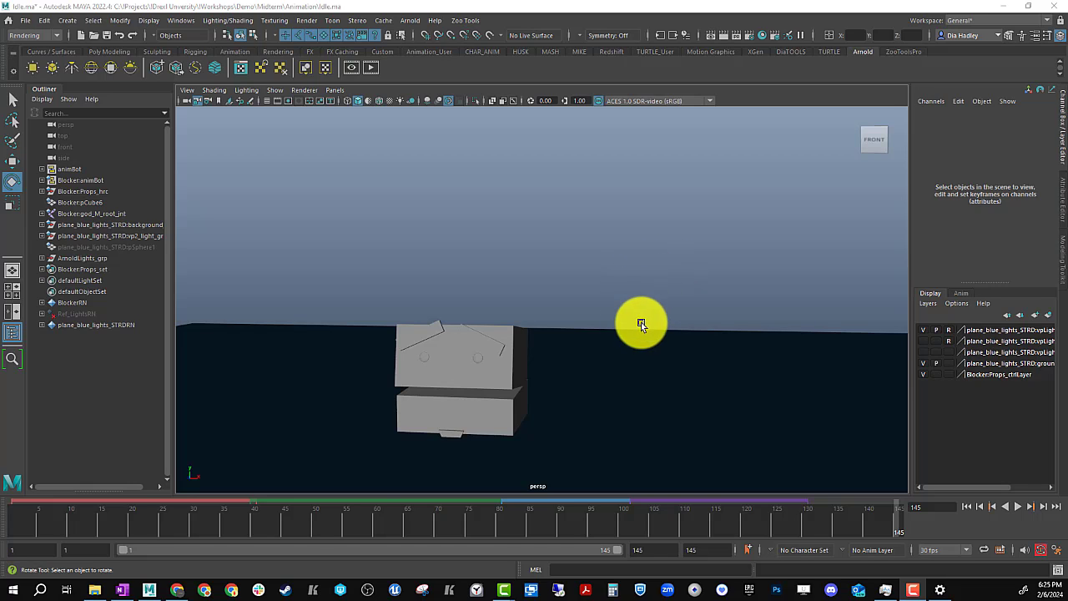
Play back the timeline animation, and select the Blocker:god_M_root_jnt joint together with its entire hierarchy.
left_click(1018, 506)
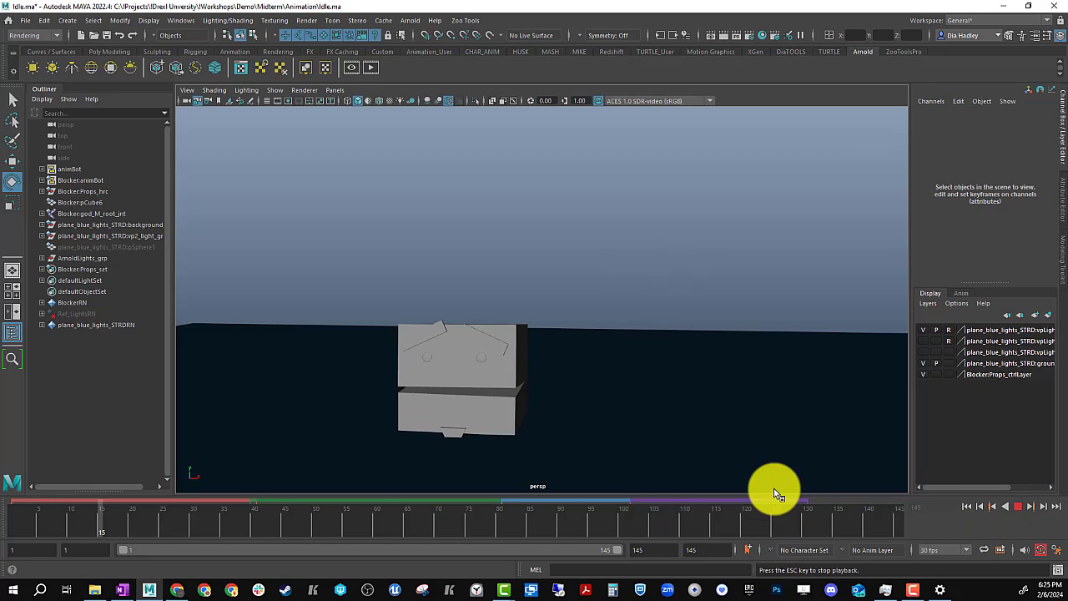
left_click(1020, 507)
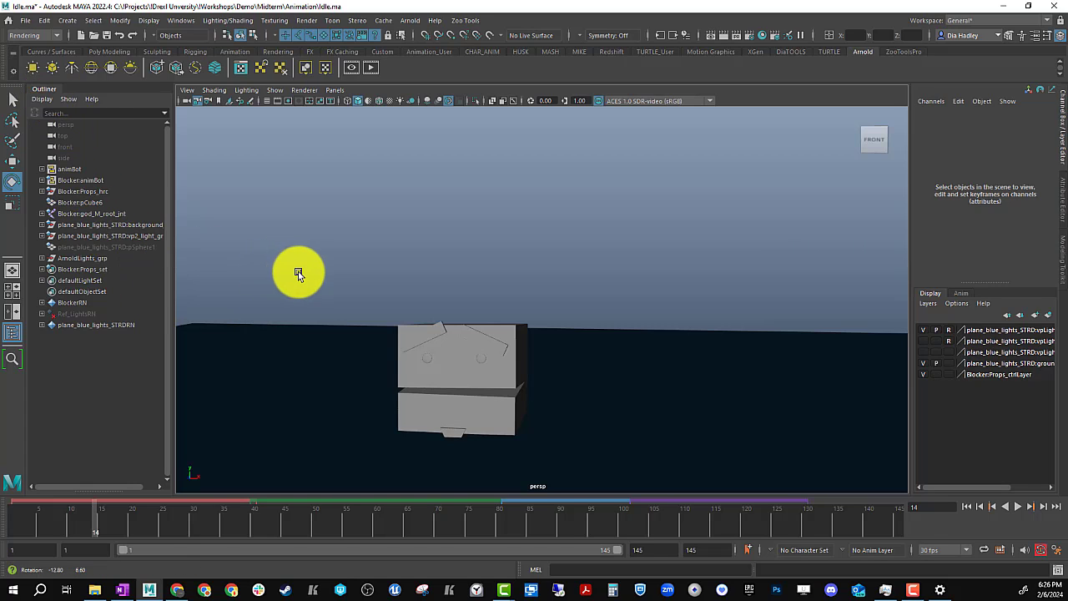
left_click(92, 214)
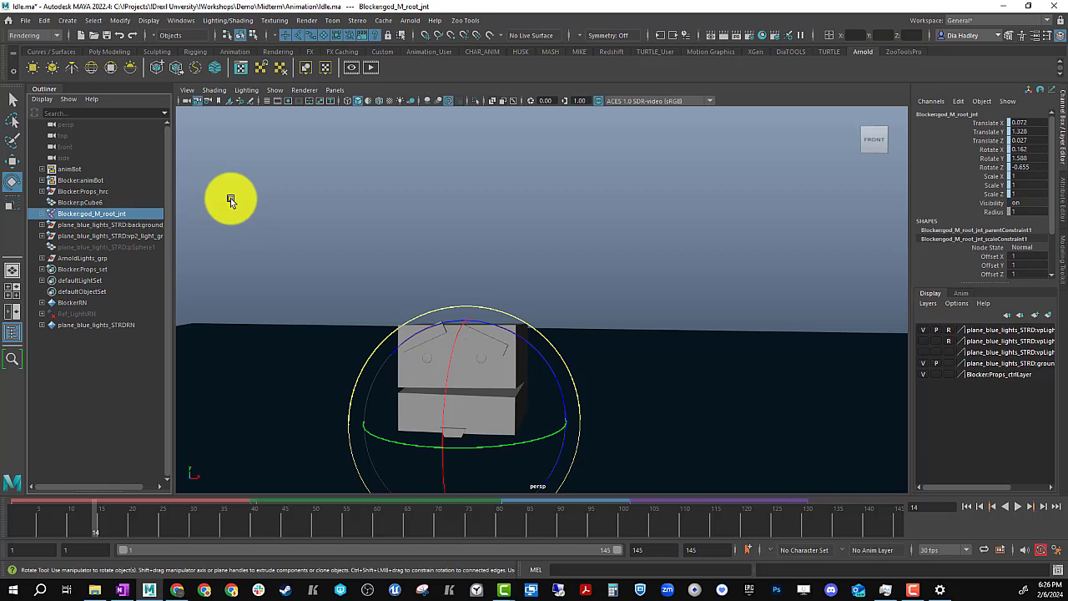
right_click_drag(208, 212, 209, 315)
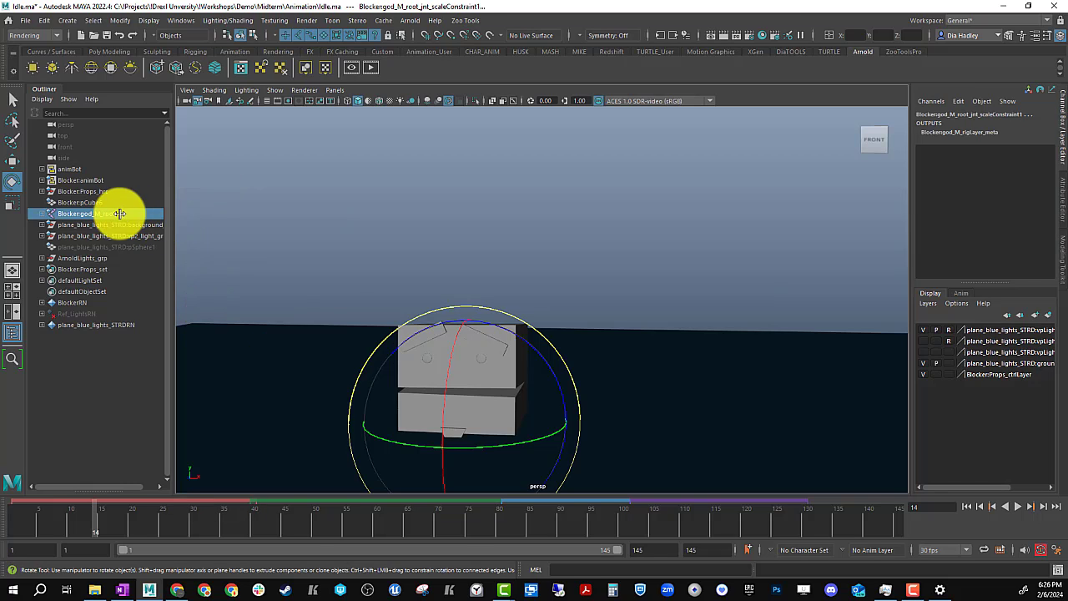
left_click(43, 214)
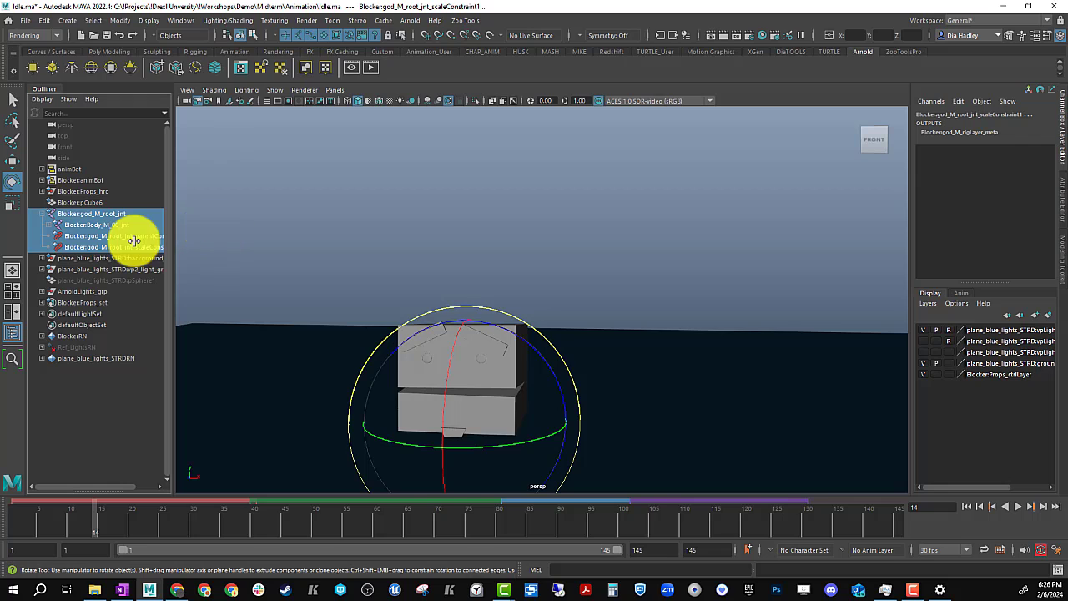
left_click(43, 214)
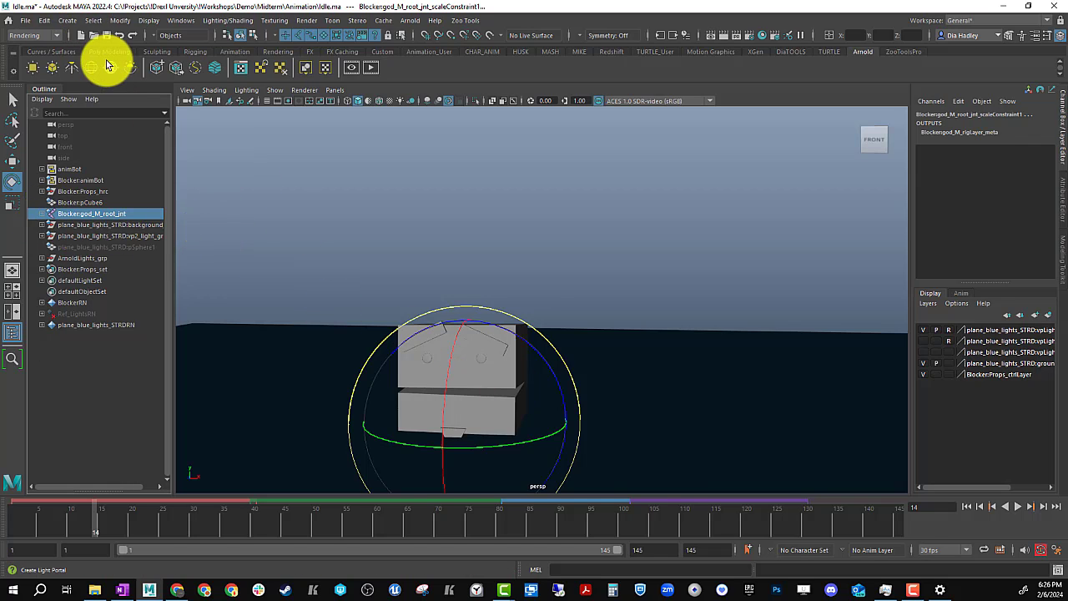
Open the Game Exporter and switch it to exporting animation clips.
left_click(26, 21)
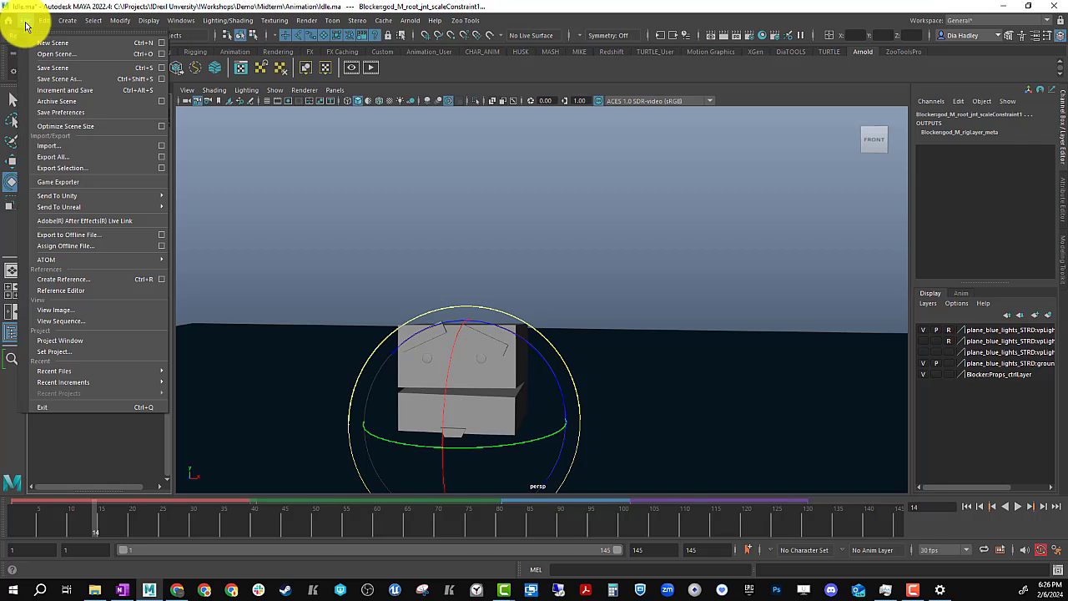
left_click(82, 185)
mouse_move(607, 131)
left_mouse_down()
mouse_move(584, 126)
mouse_move(594, 129)
left_mouse_up()
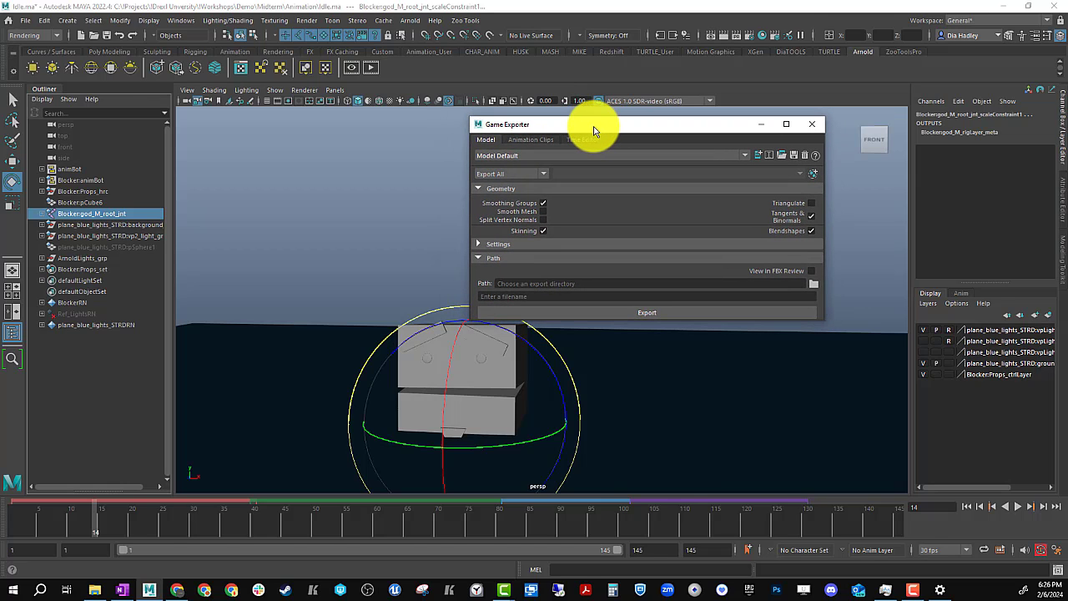
left_click(529, 140)
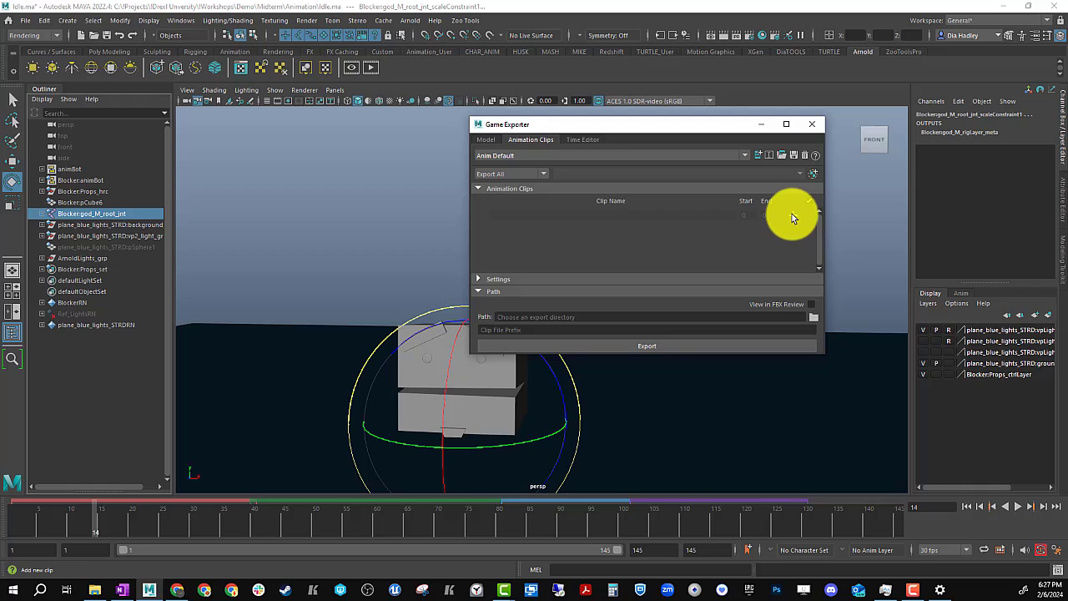
Add four animation clips to the Game Exporter's clip list.
left_click(792, 214)
left_click(793, 231)
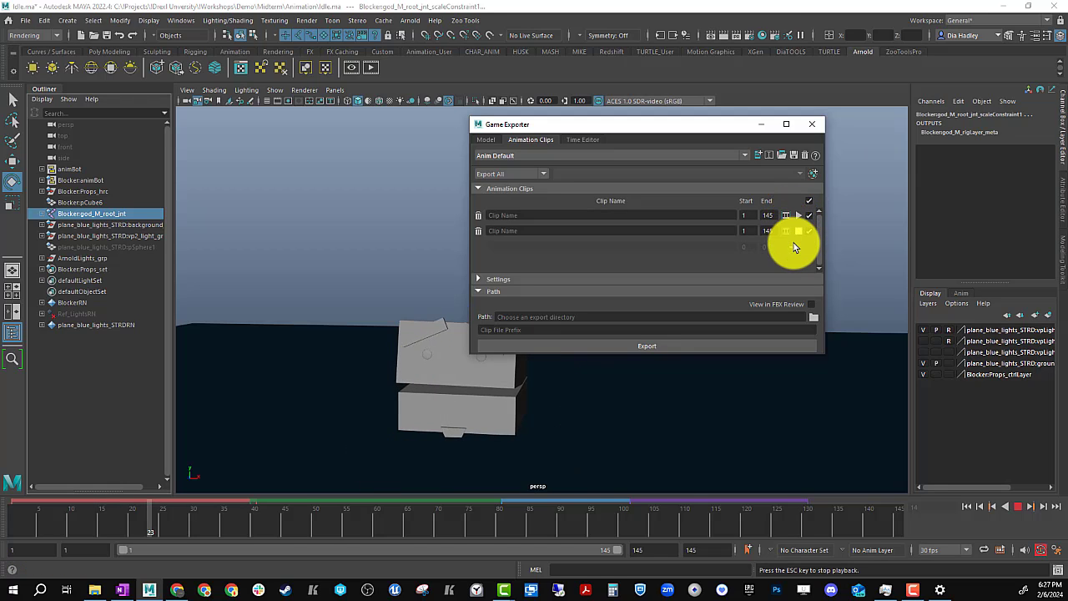
left_click(794, 246)
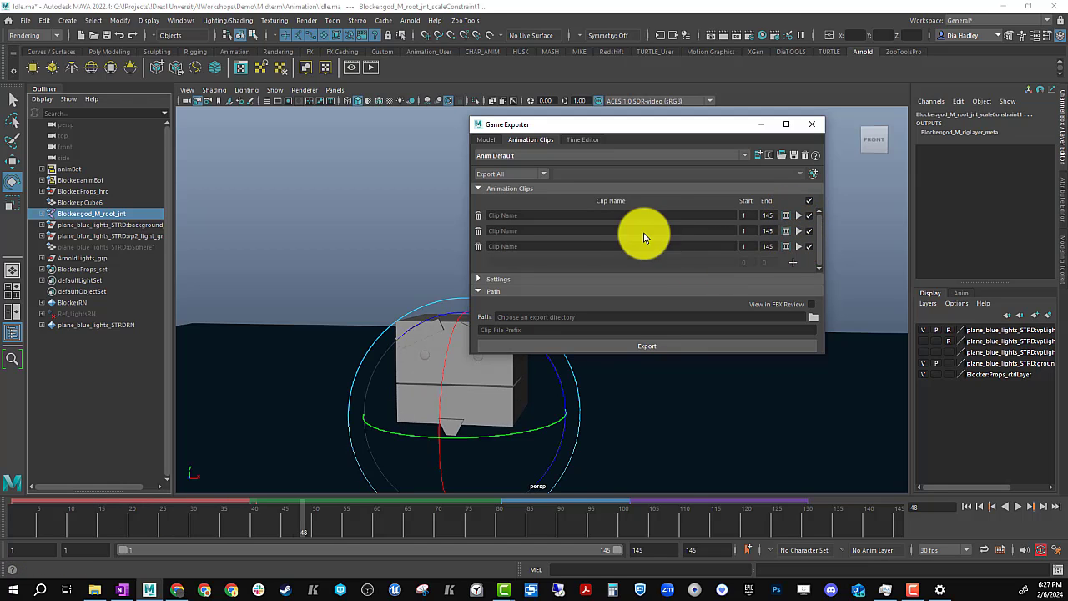
left_click(793, 263)
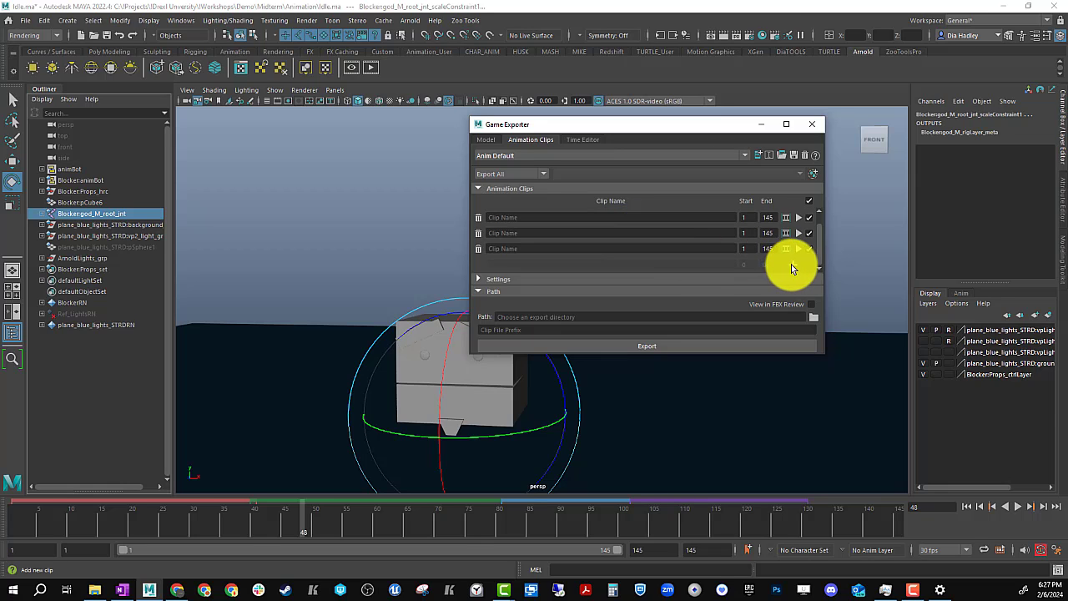
Name the four animation clips Idle, Walk, Run and Jump, in that order.
left_click(536, 215)
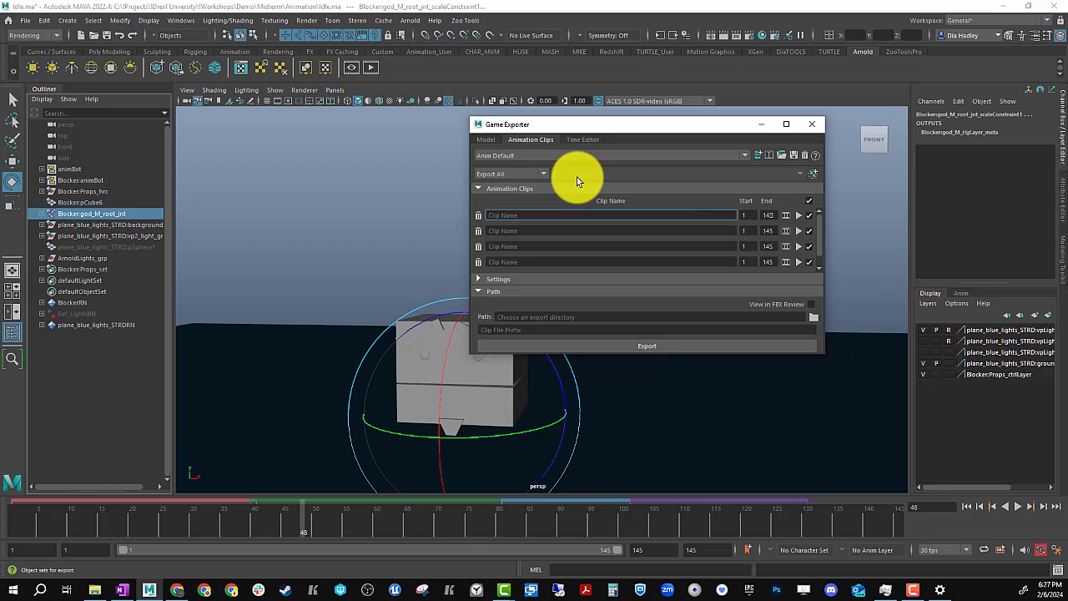
type("Idle")
left_click(536, 231)
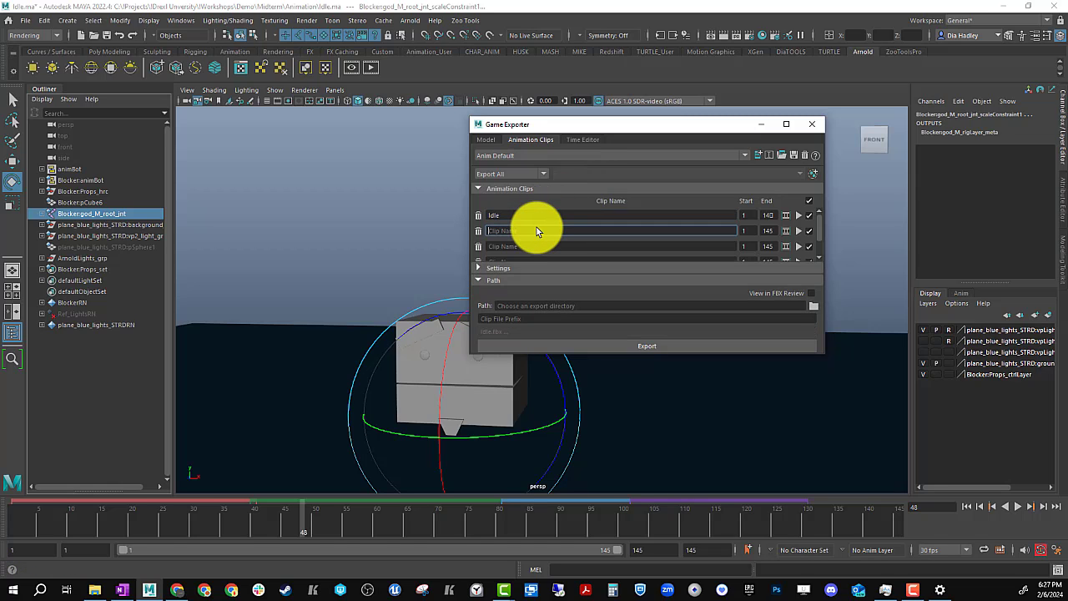
type("Walk")
left_click(540, 246)
type("Run")
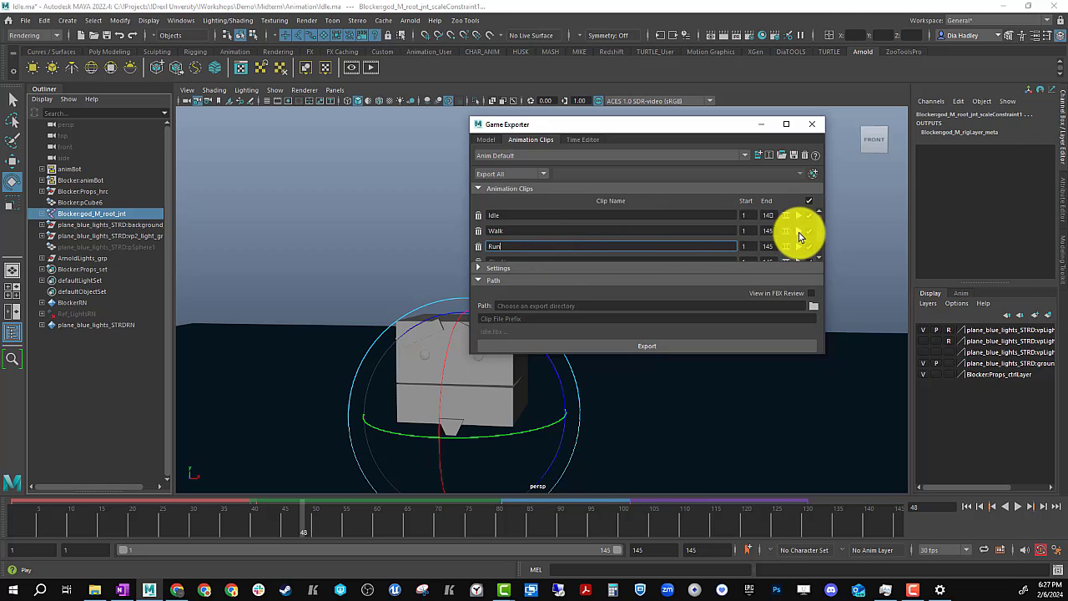
scroll(724, 241, "down", 2)
left_click(640, 237)
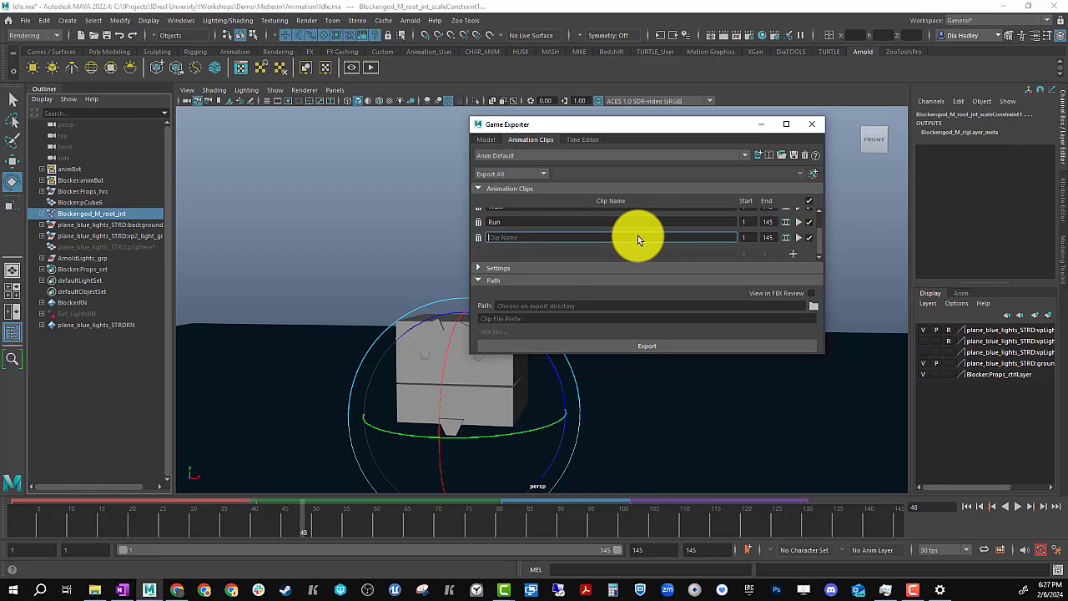
type("Jump")
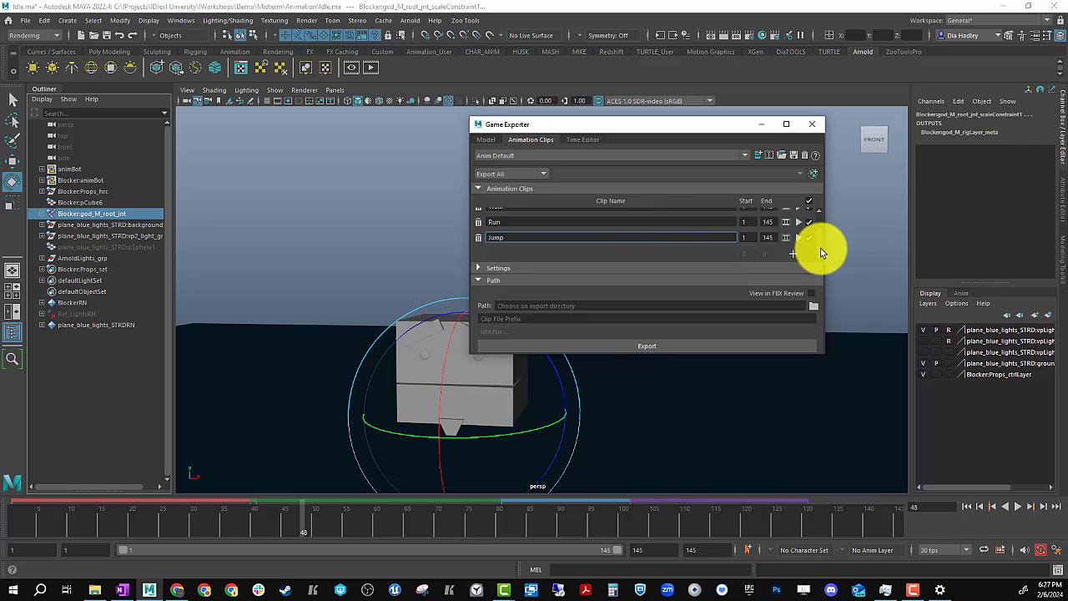
Check where the idle animation ends on the timeline and set the Idle clip's end frame to 40.
scroll(818, 248, "up", 3)
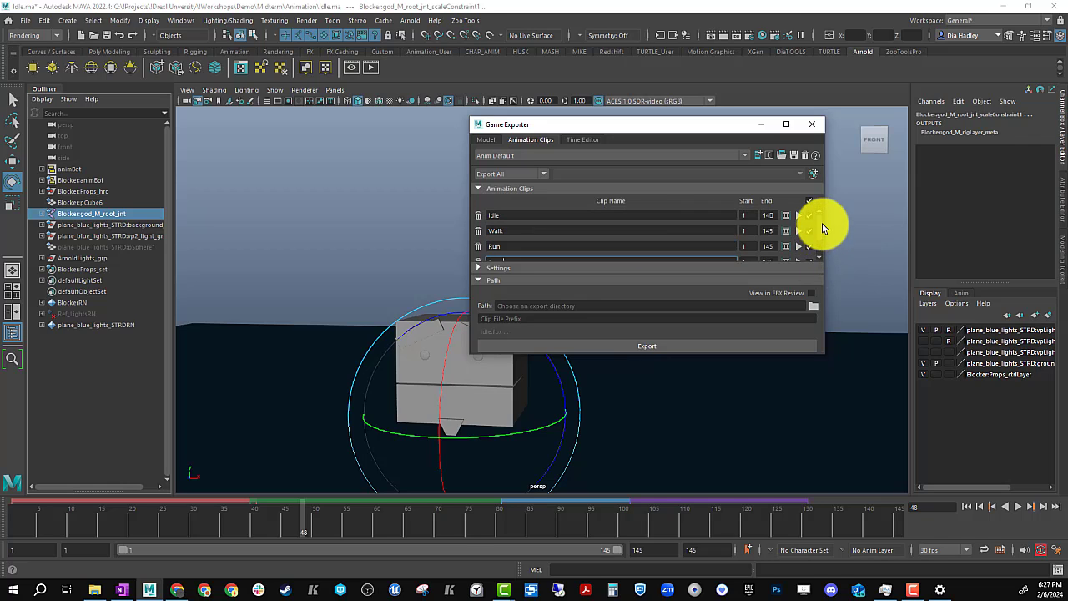
left_click(515, 217)
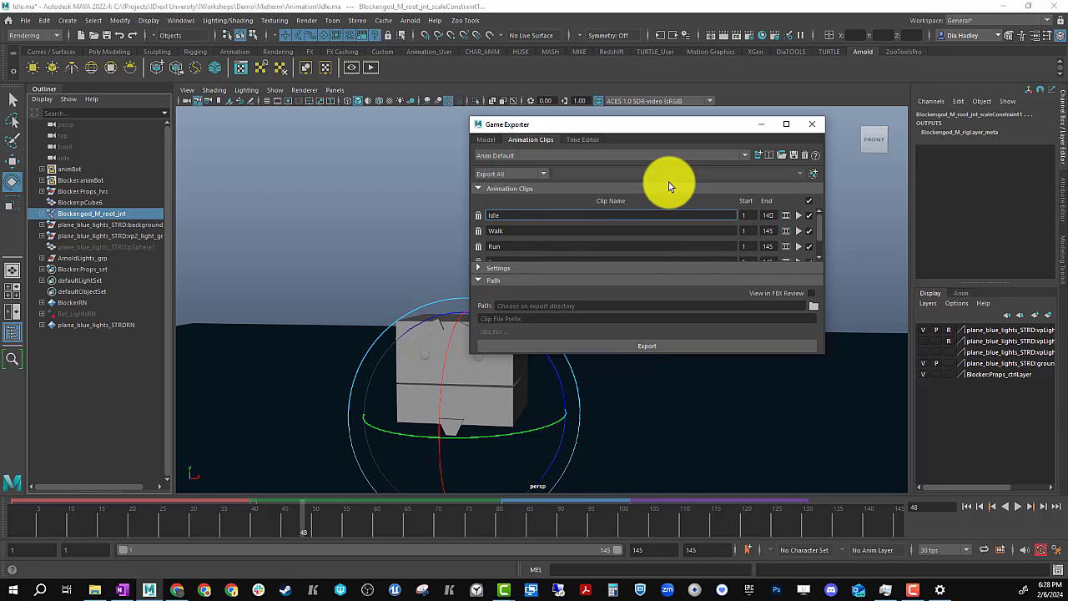
left_click(17, 524)
key("alt+v")
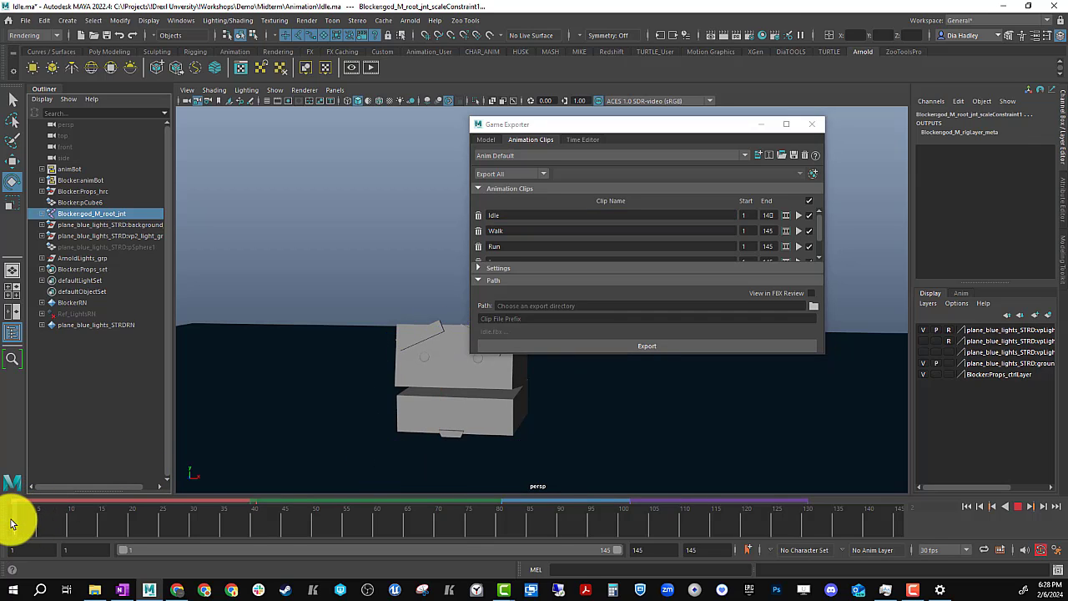
left_click(254, 526)
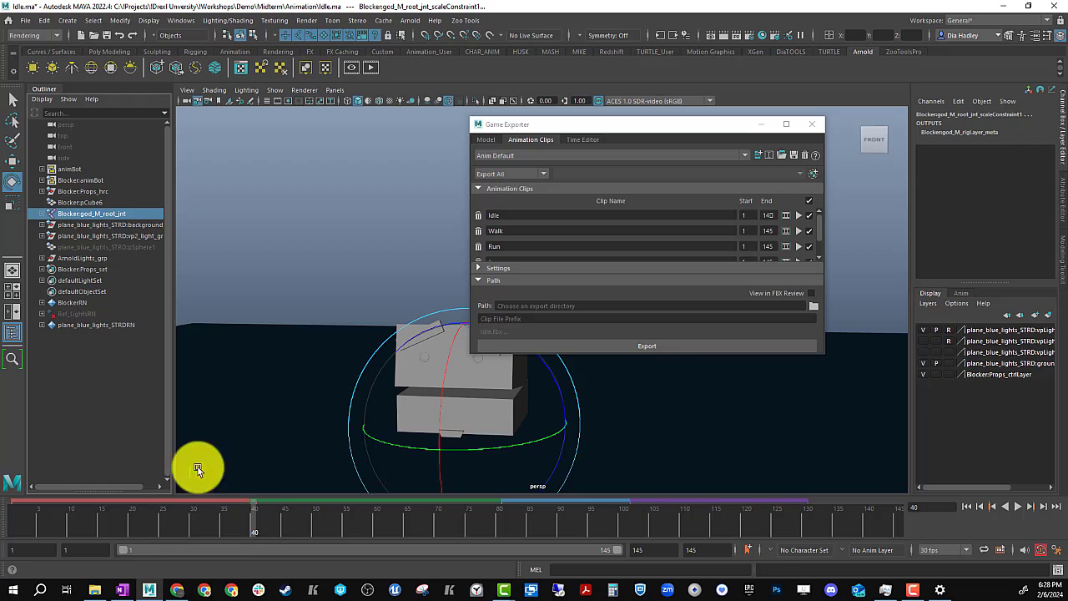
left_click(770, 214)
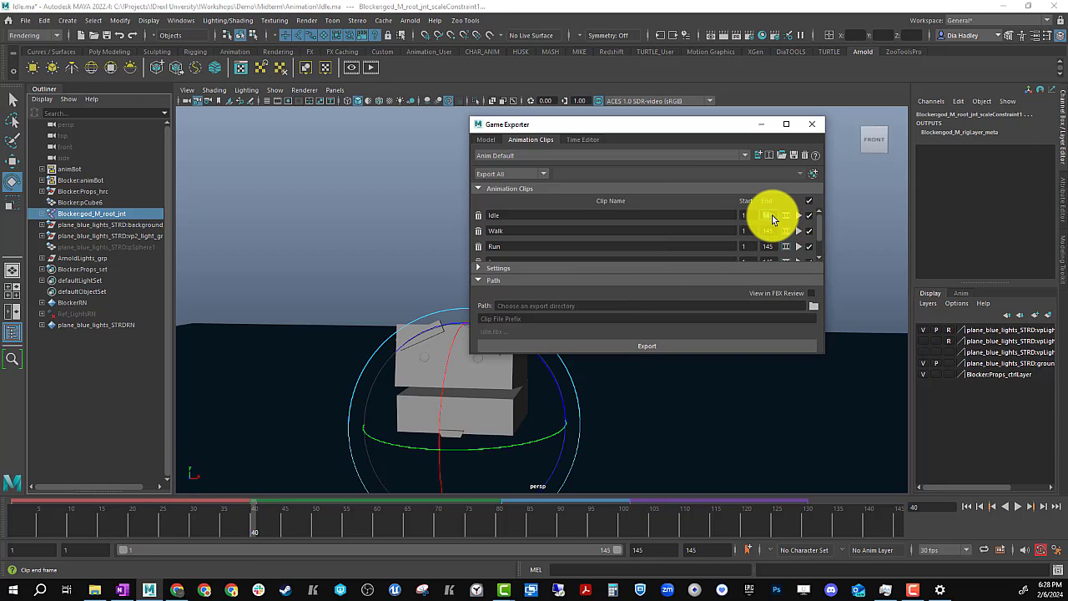
type("40")
key("Return")
Set the Walk clip's frame range to start at 40 and end at 80.
left_click(747, 231)
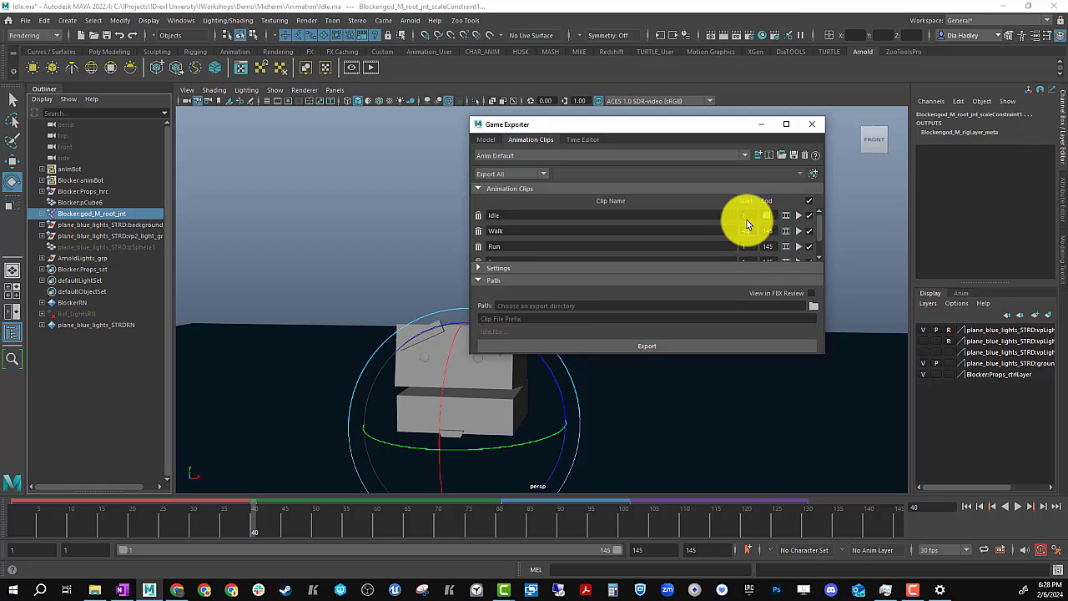
type("40")
left_click(498, 523)
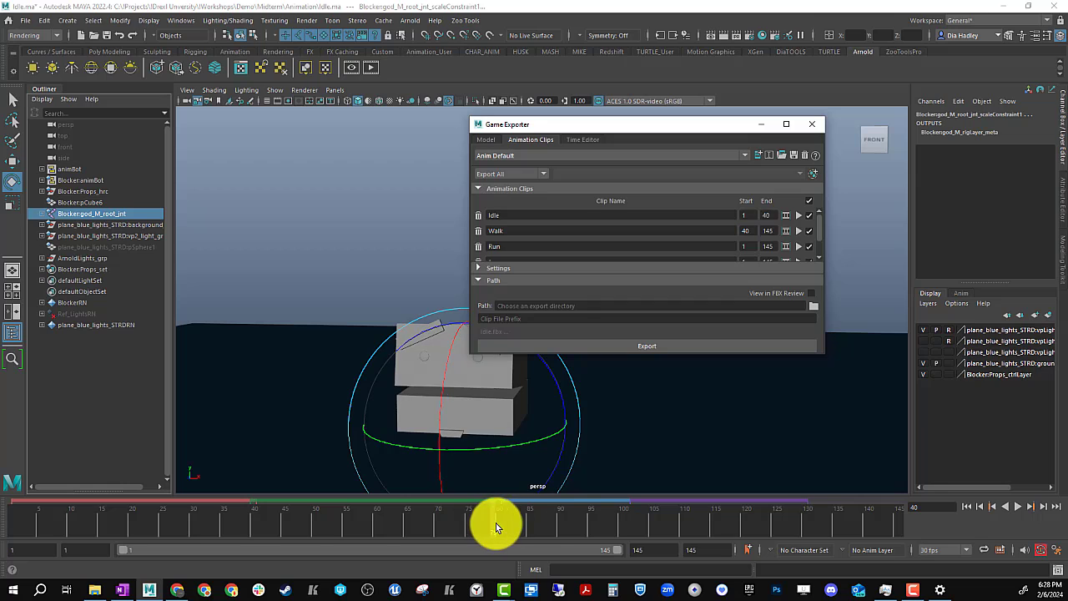
left_click(772, 235)
type("80")
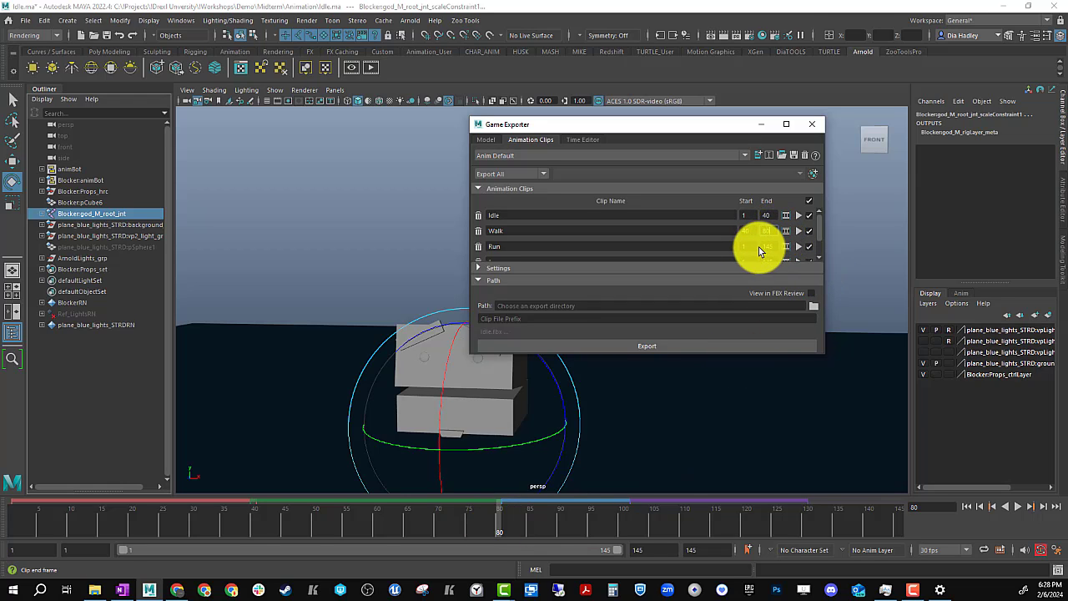
Set the Run clip to frames 81 to 100 and the Jump clip to frames 100 to 141.
double_click(751, 247)
type("100")
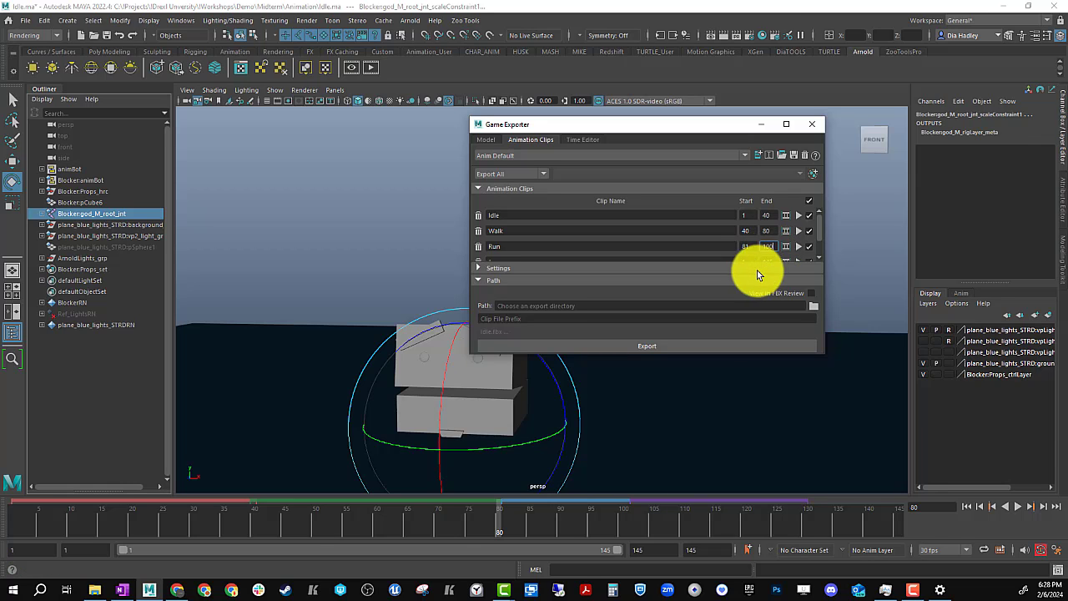
scroll(819, 230, "down", 1)
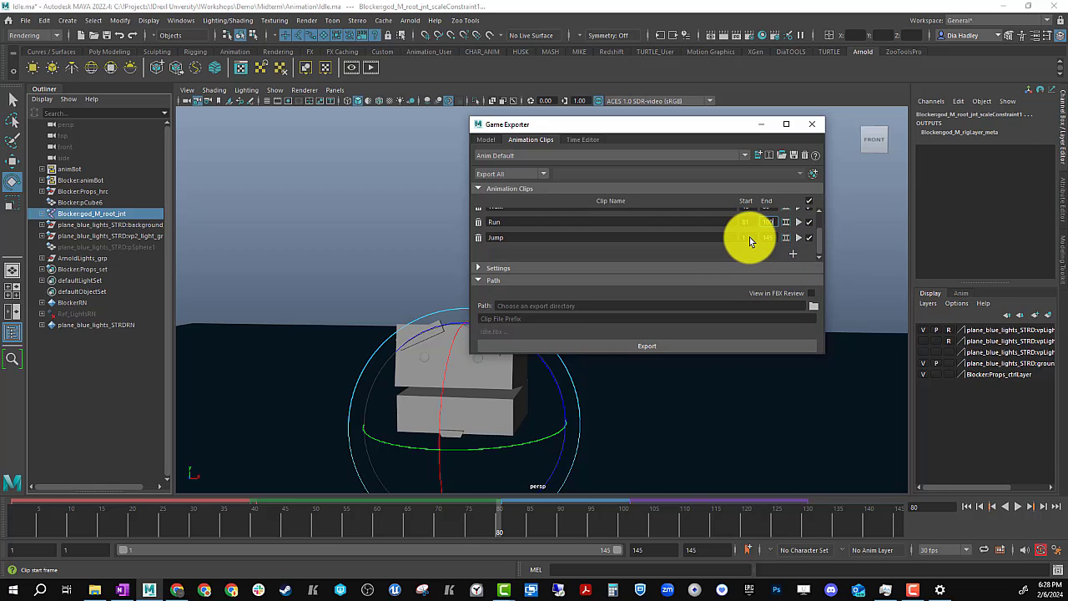
type("100")
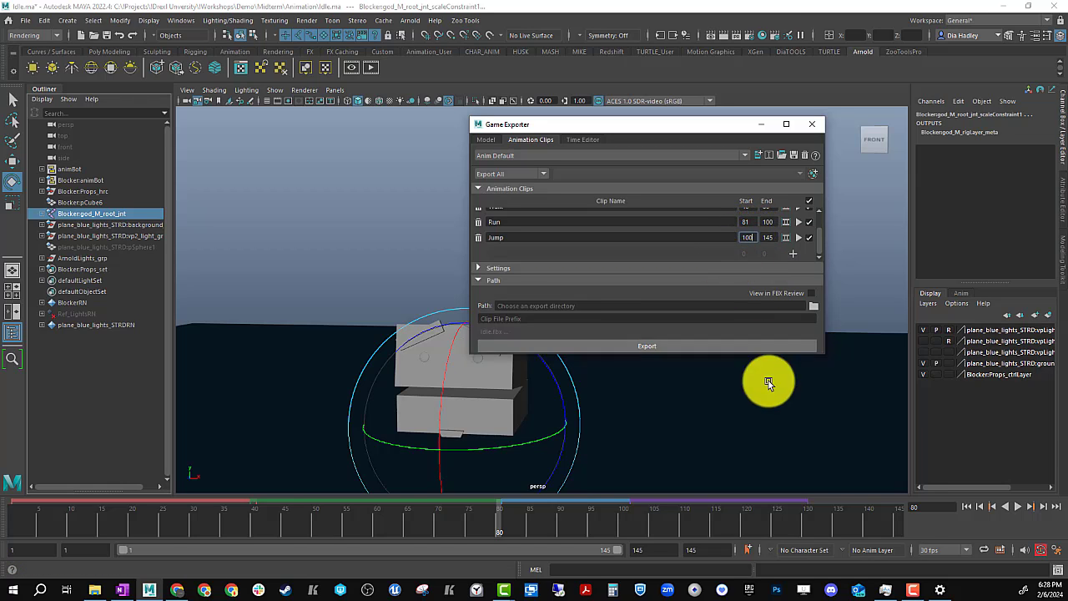
mouse_move(900, 523)
left_mouse_down()
mouse_move(846, 518)
mouse_move(886, 528)
mouse_move(863, 522)
mouse_move(870, 529)
left_mouse_up()
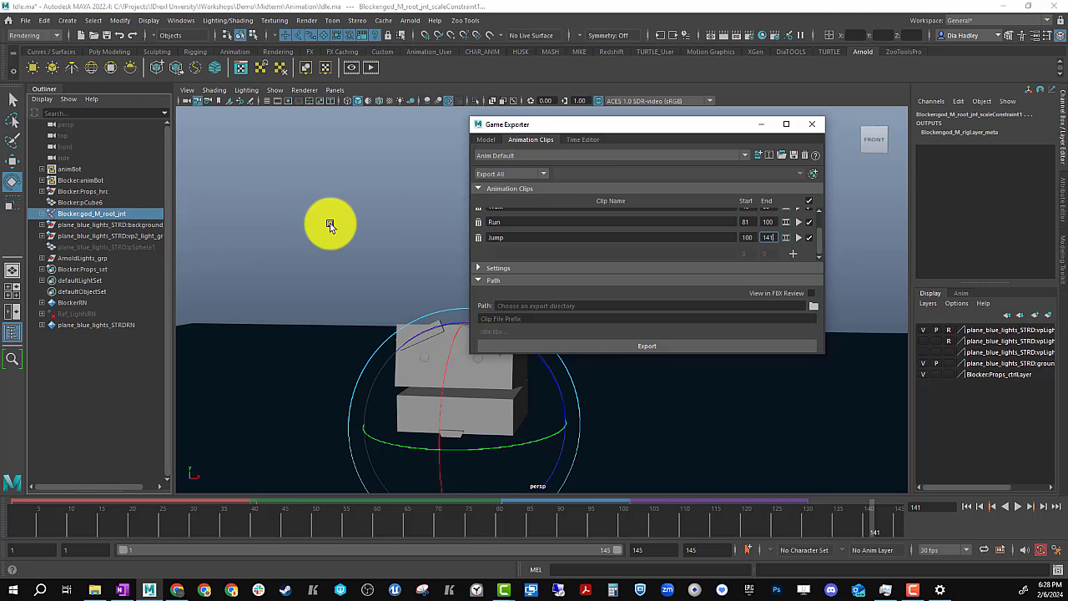
Set the export mode to Export Selection and the clip file prefix to AS_.
left_click(502, 174)
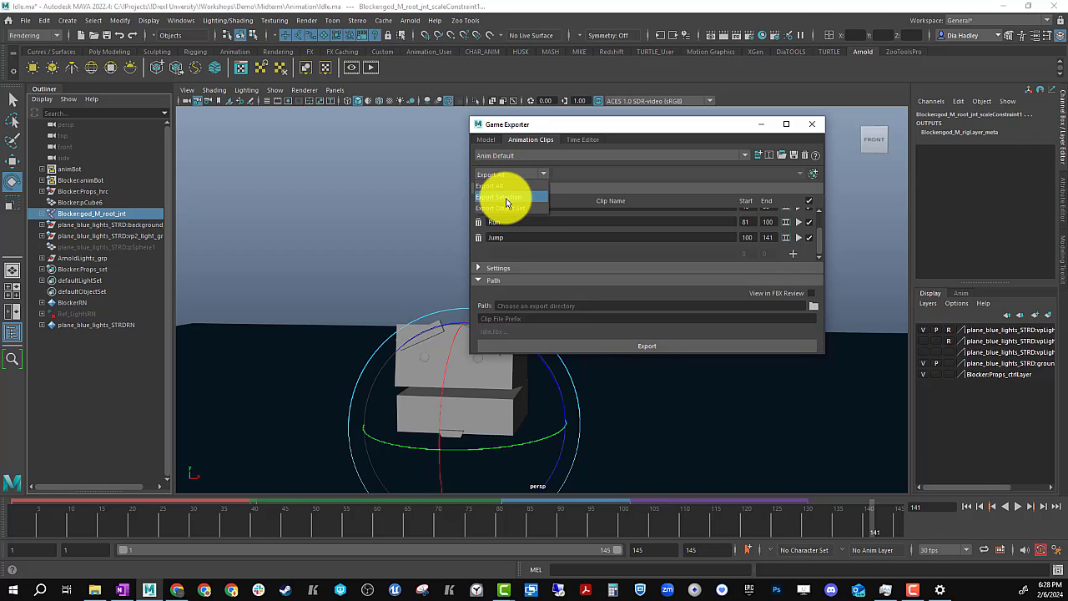
left_click(500, 197)
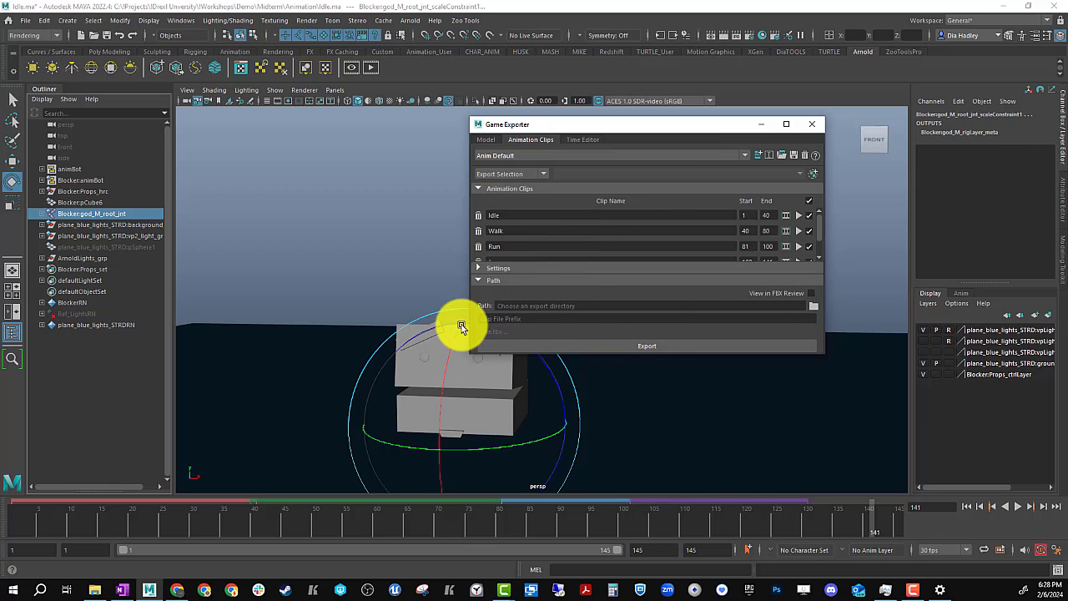
left_click(501, 318)
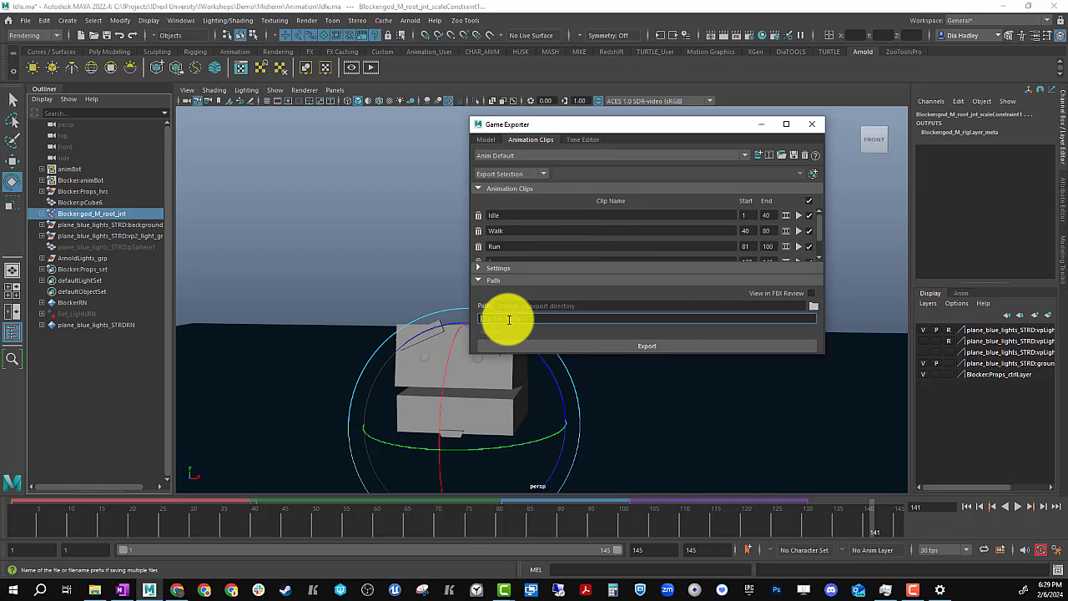
type("AS_")
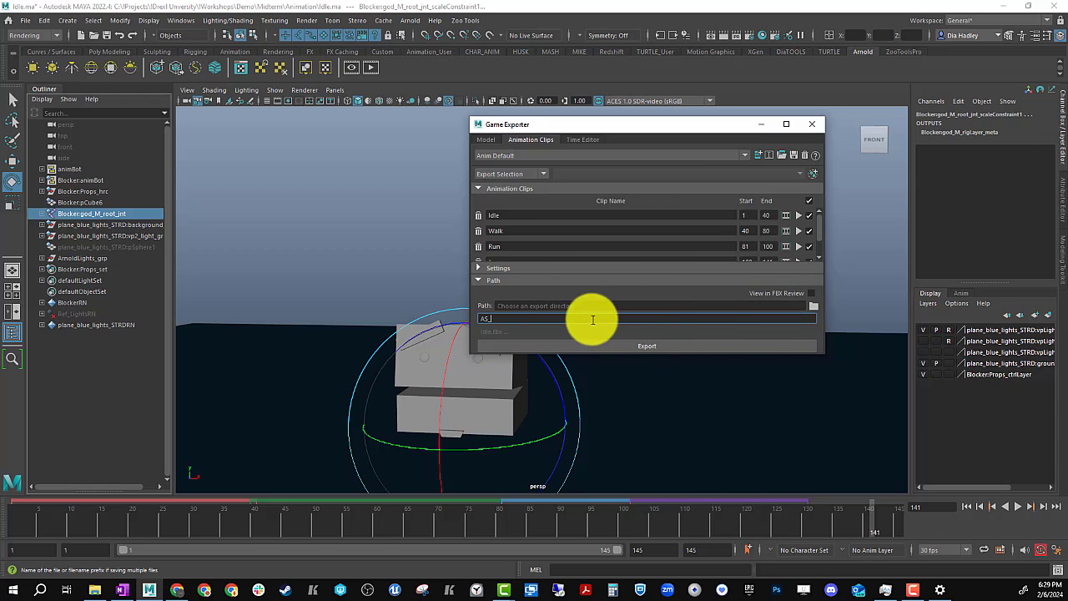
Export the animation clips into the Midterm\Animation\Export folder, replacing the existing AS_ FBX files.
left_click(813, 308)
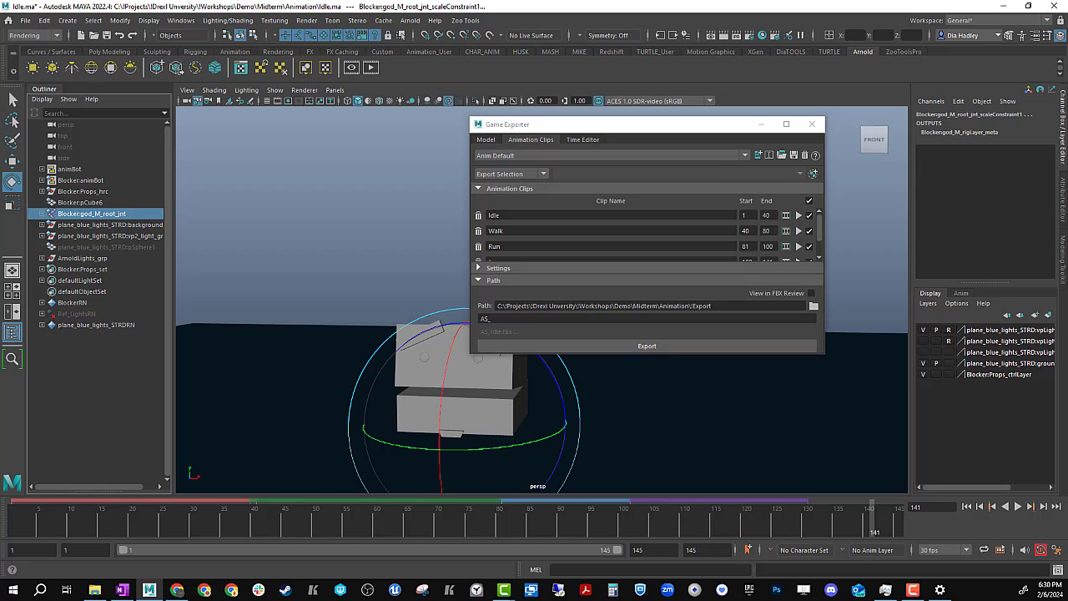
left_click(662, 346)
left_click(658, 345)
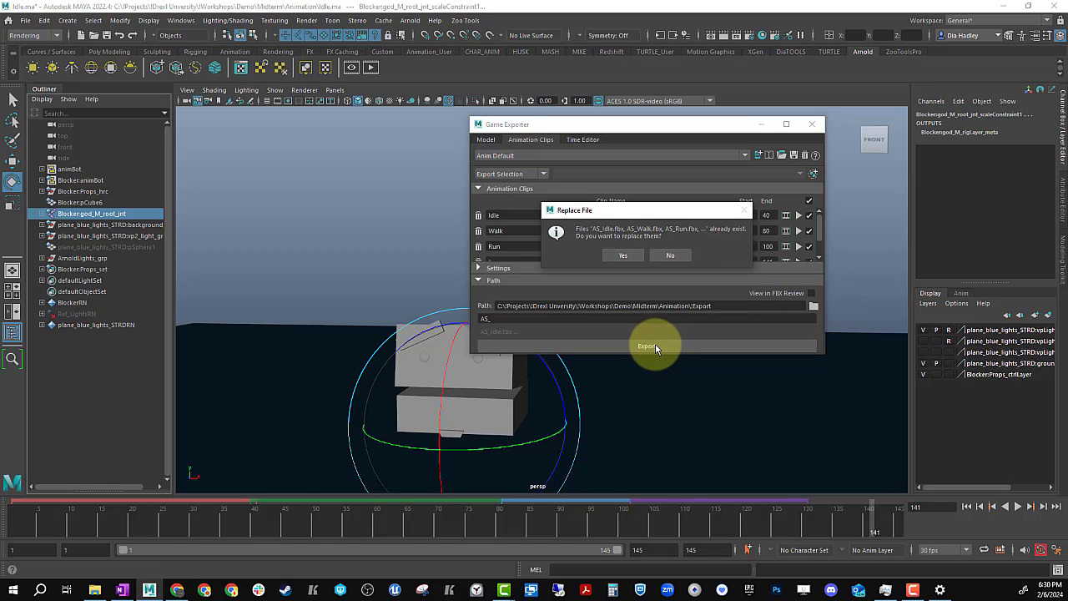
left_click(630, 253)
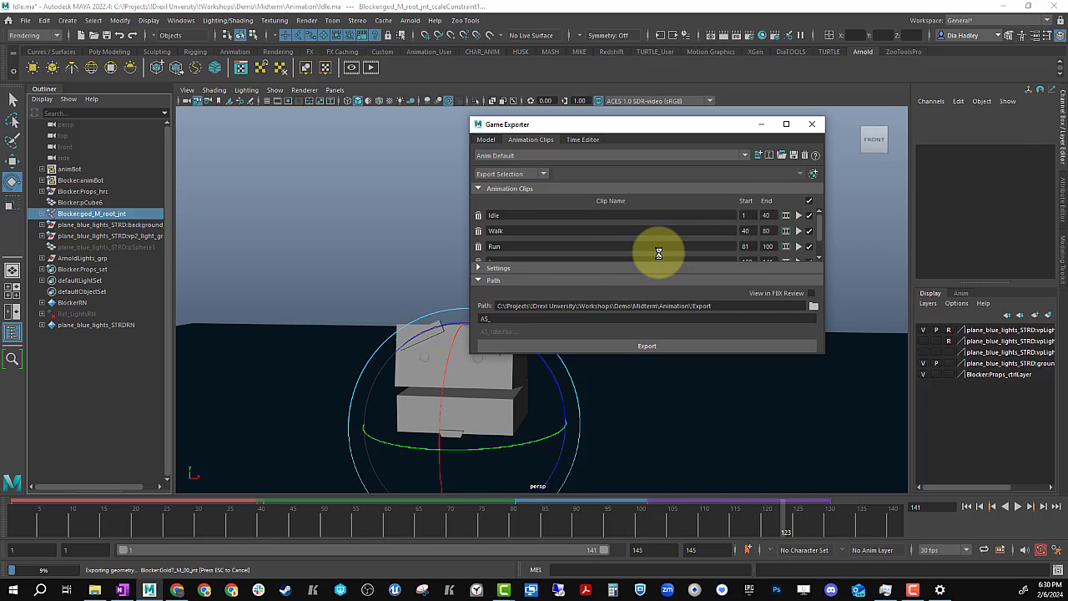
left_click(646, 254)
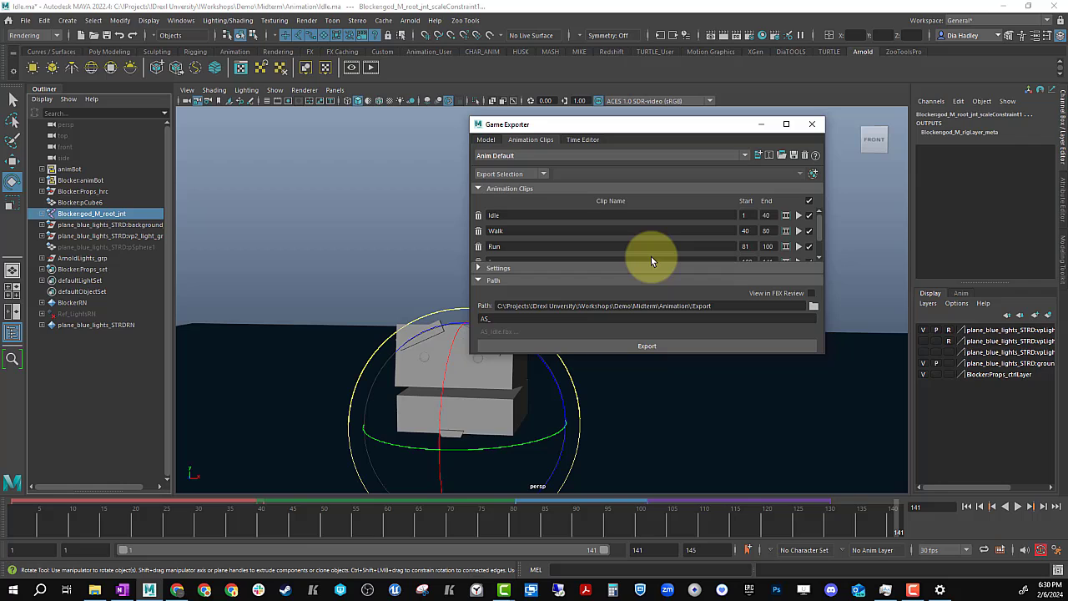
Review the clip list and turn off Embed Media in the animation clip export settings.
left_click_drag(820, 228, 820, 250)
scroll(816, 237, "up", 2)
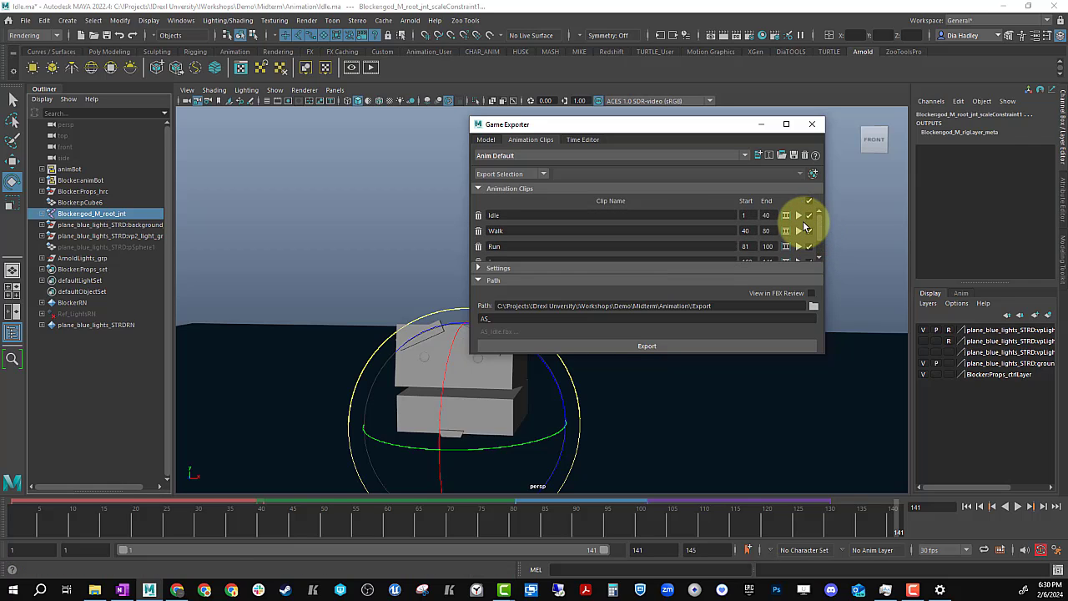
left_click(488, 268)
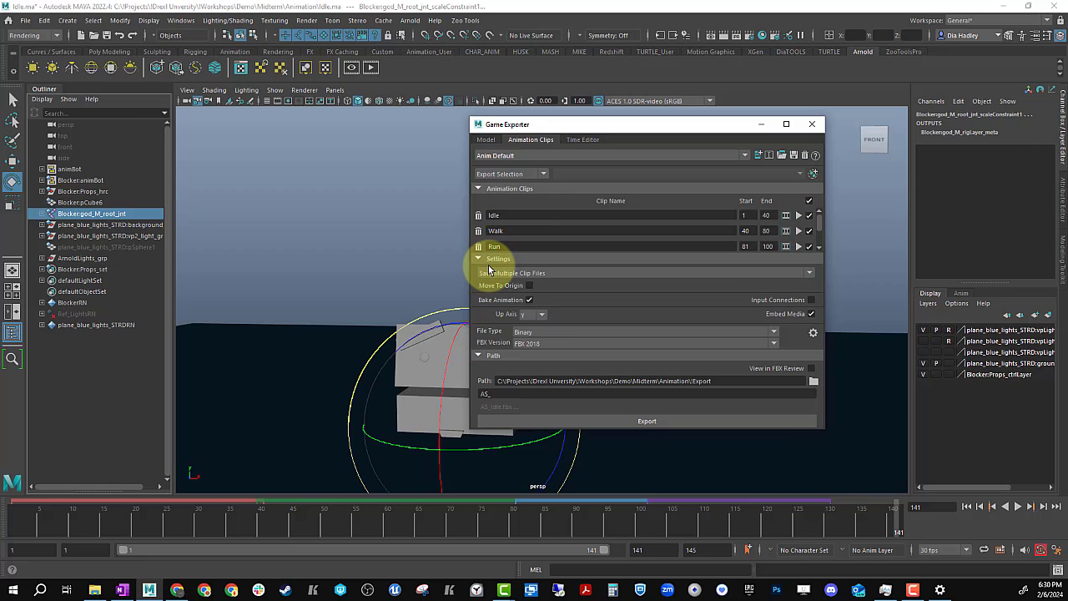
left_click(811, 314)
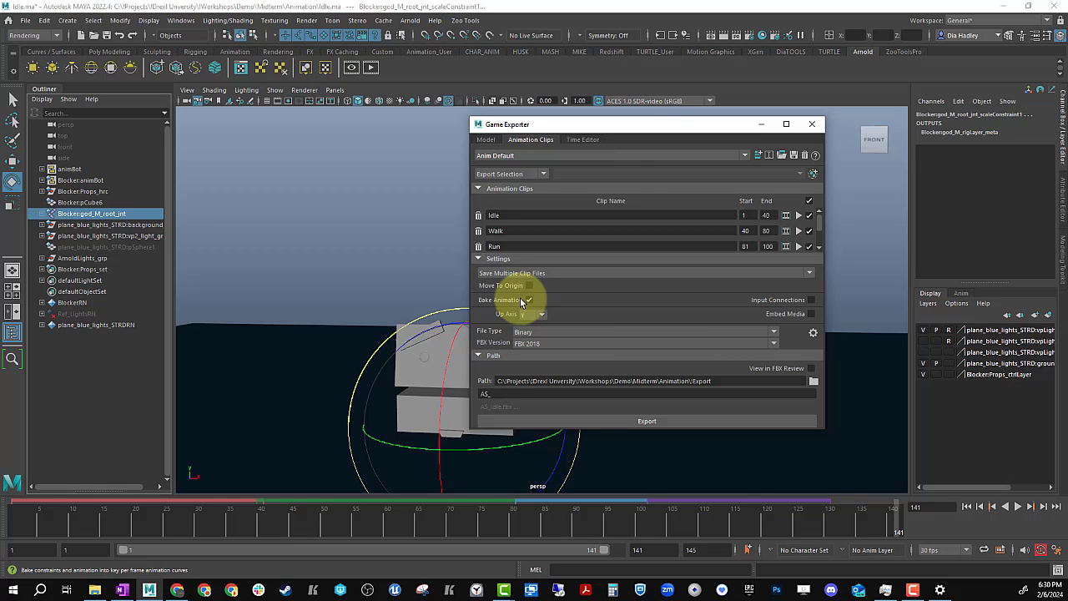
Switch the Game Exporter to model export and set its mode to Export Selection.
left_click(487, 140)
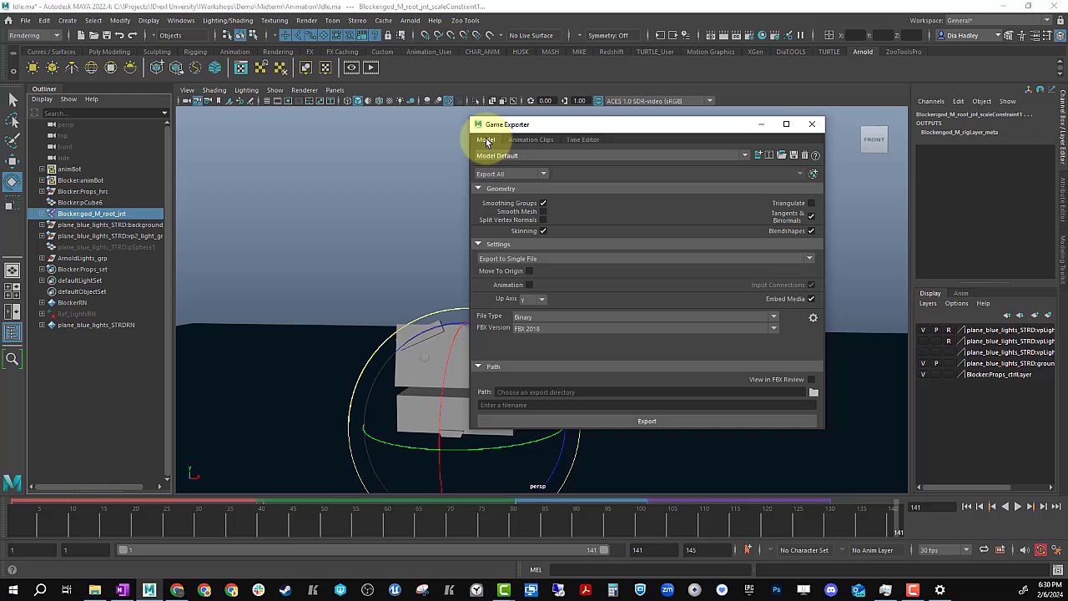
left_click(352, 258)
left_click(578, 184)
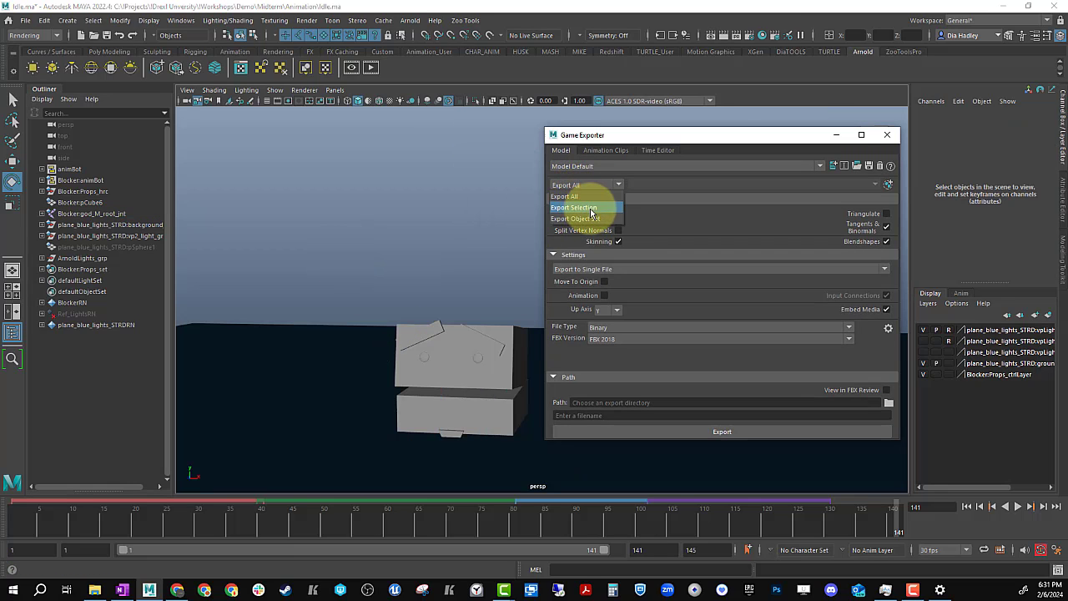
left_click(586, 210)
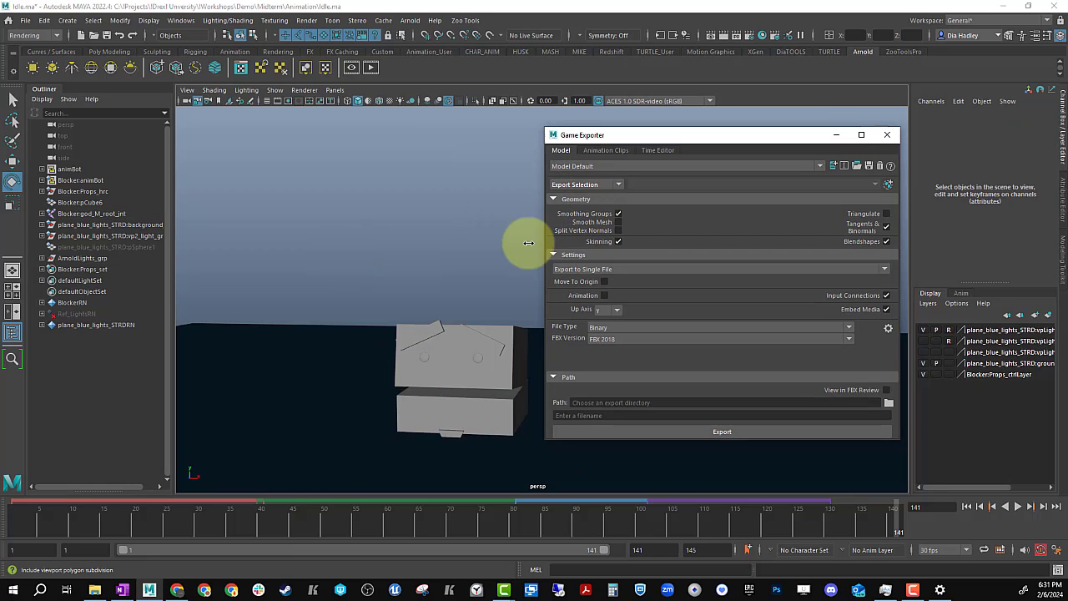
Select the character mesh Blocker:pCube6 together with the root joint Blocker:god_M_root_jnt for the model export.
left_click(84, 214)
right_click_drag(256, 214, 251, 315)
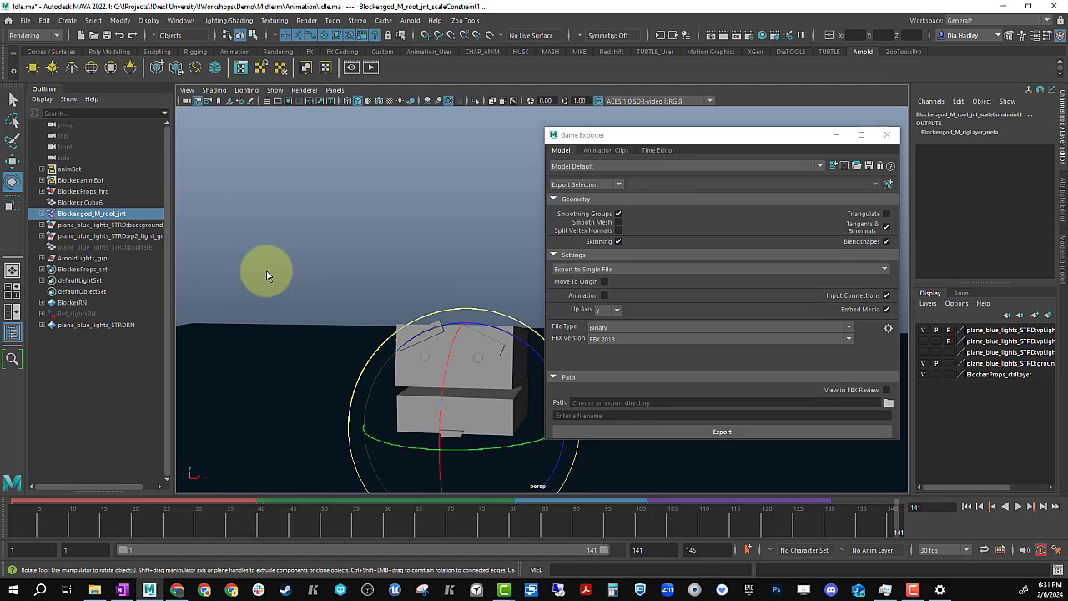
left_click(96, 202)
left_click(99, 213, "ctrl")
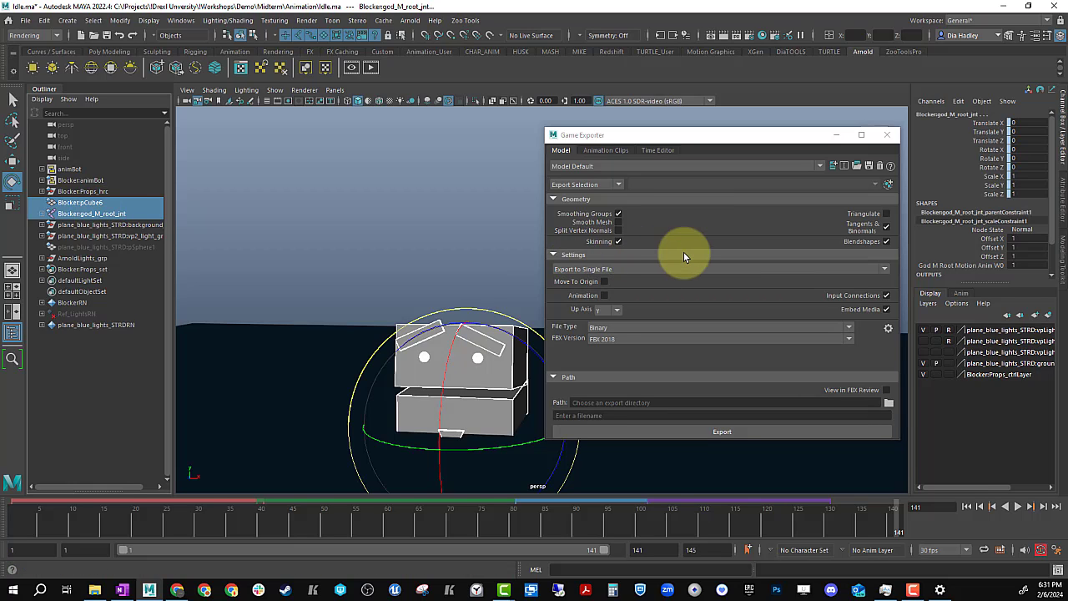
Turn off Embed Media, Blendshapes and Tangents & Binormals for the model export, and enable Triangulate.
left_click(886, 308)
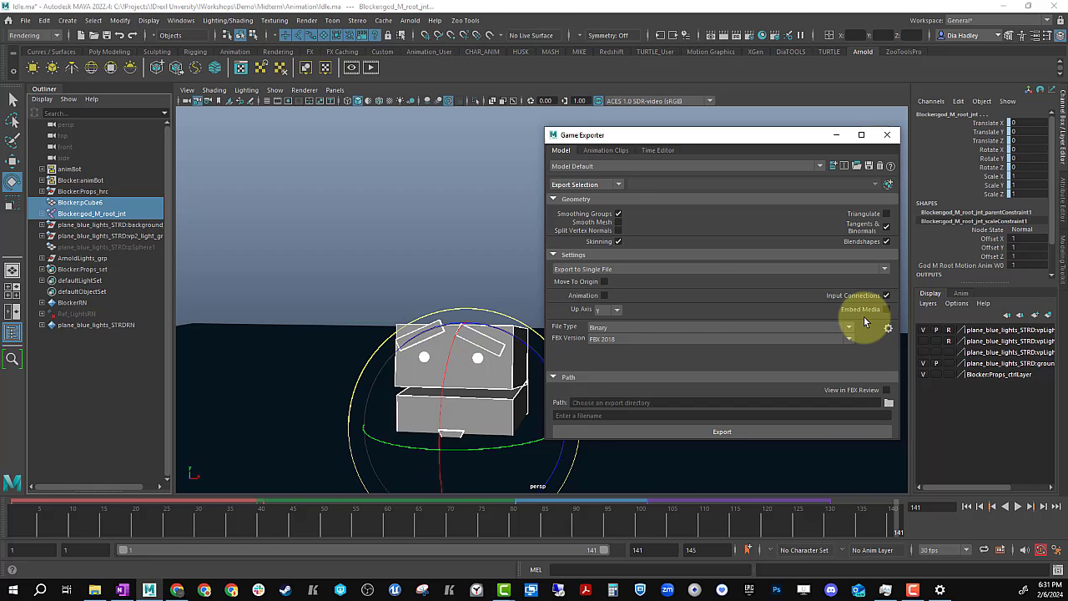
left_click(887, 242)
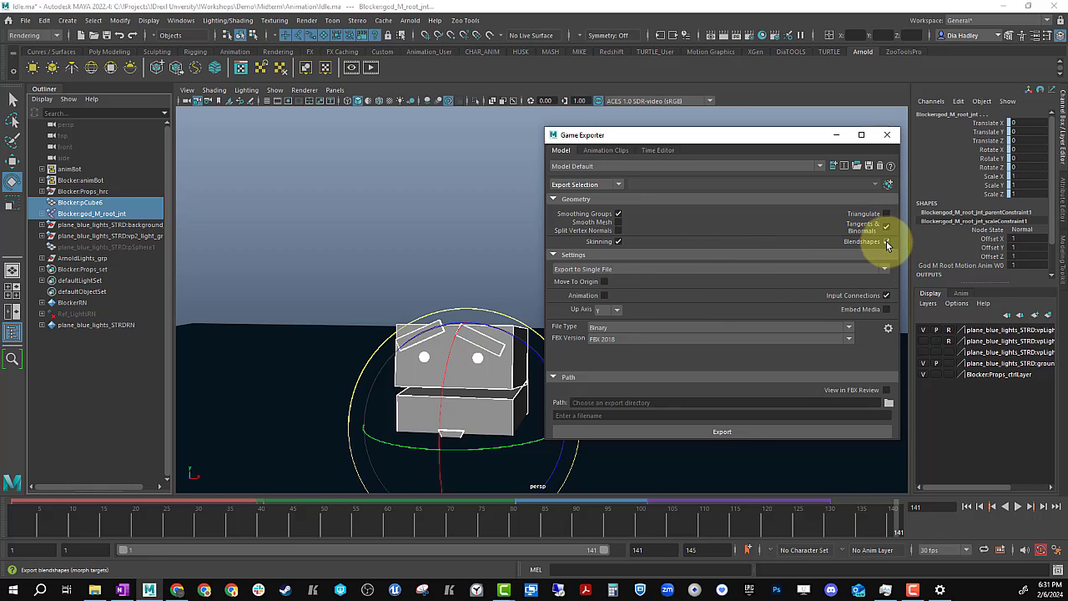
left_click(886, 242)
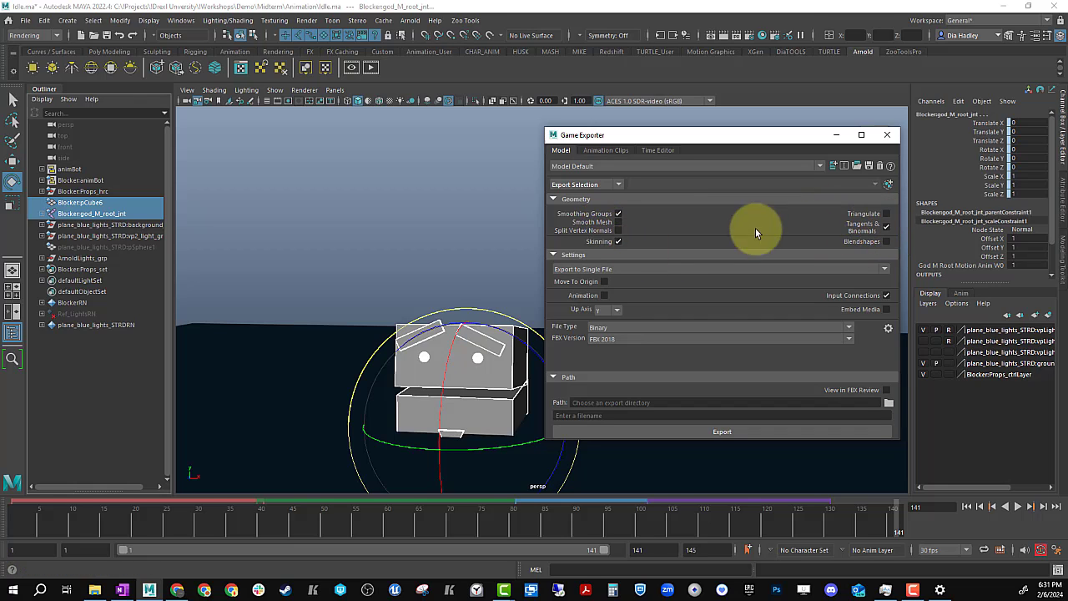
left_click(886, 215)
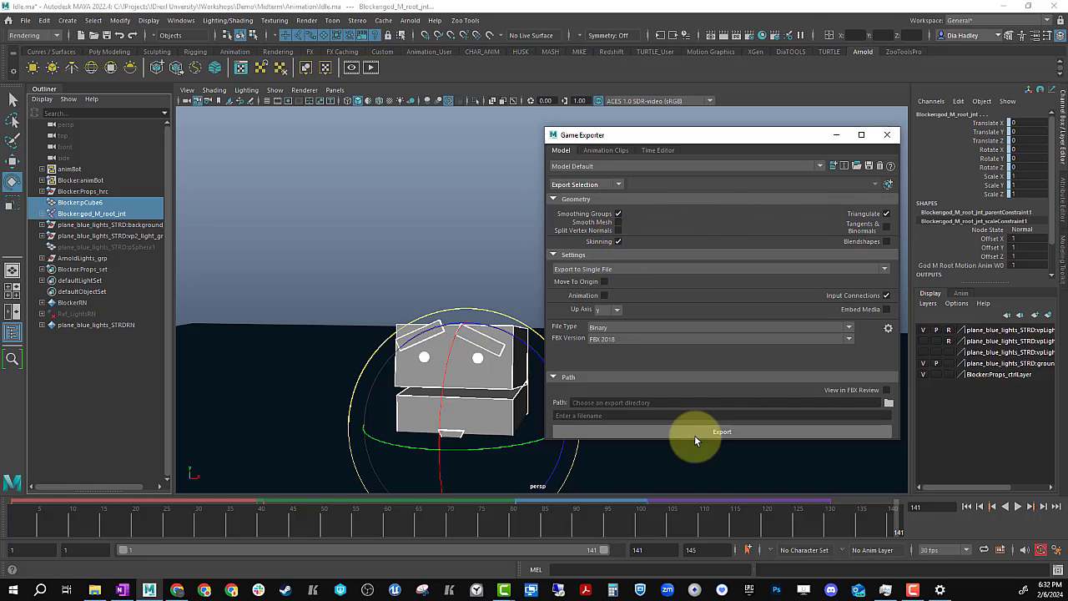
Export the selected model to the Midterm\Rig\SKM folder with the file name SKM_BlockerA.
left_click(888, 404)
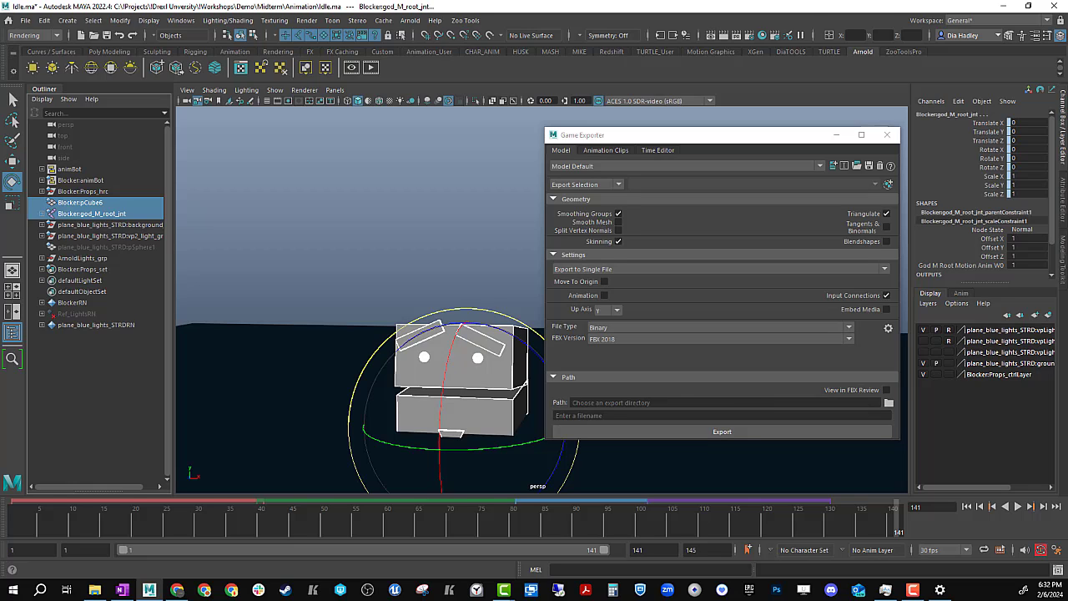
left_click(574, 415)
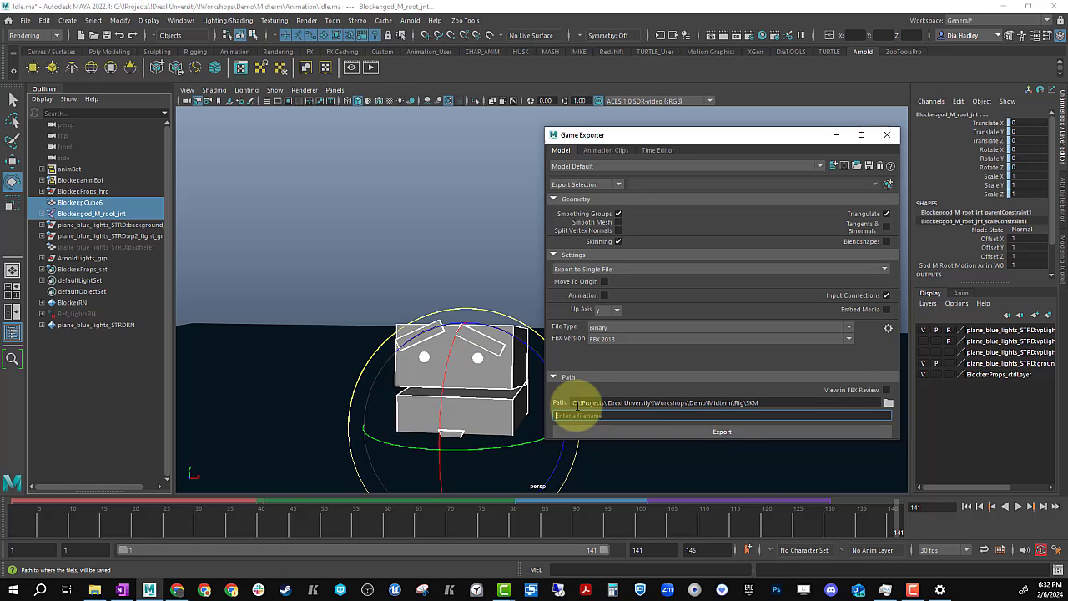
type("SKM_BlockerA")
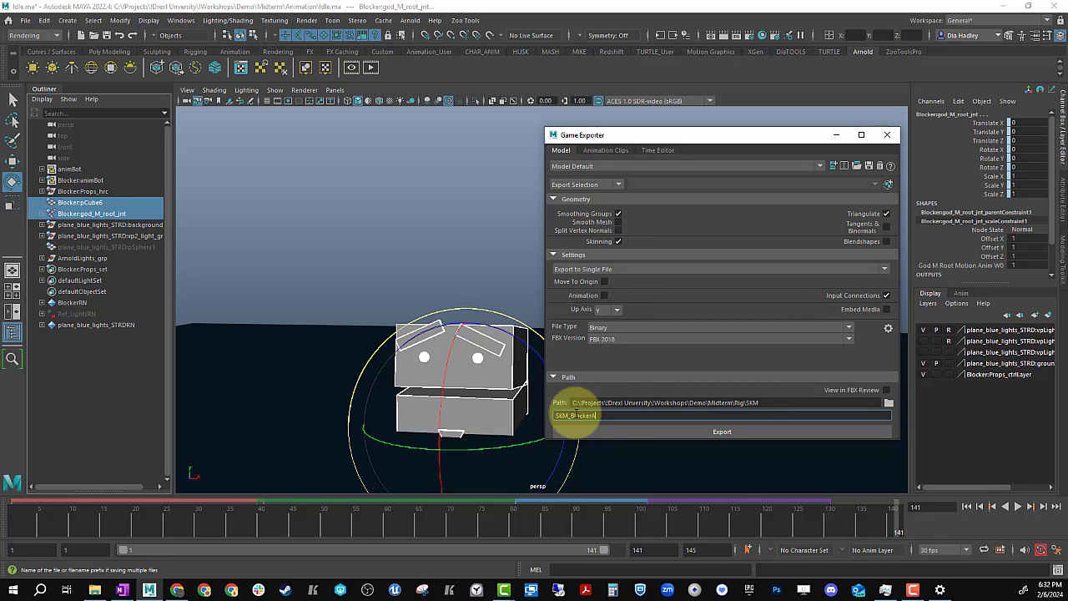
left_click(723, 433)
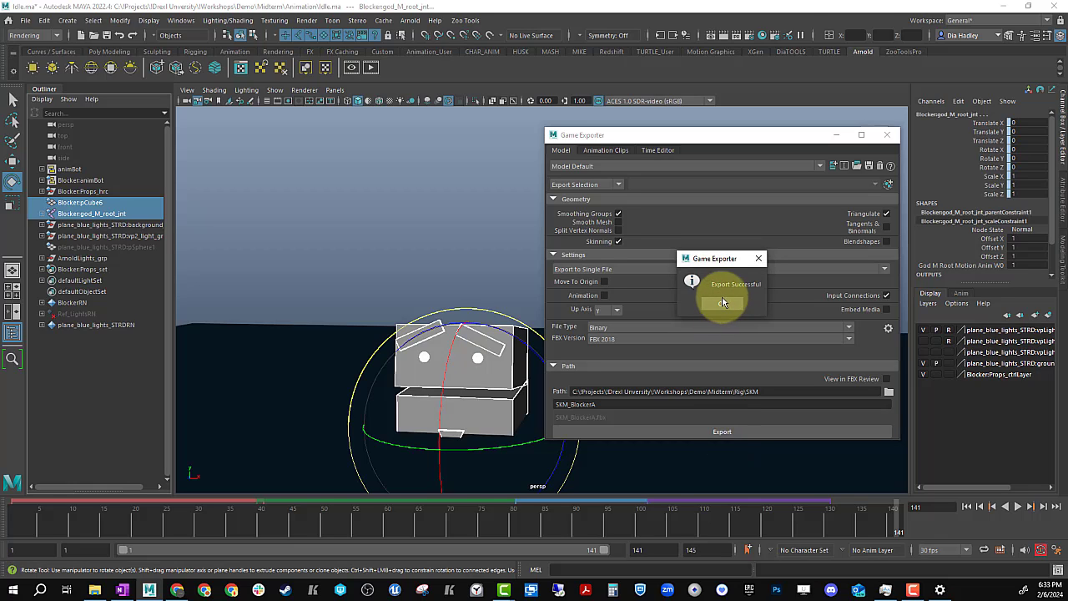
left_click(723, 302)
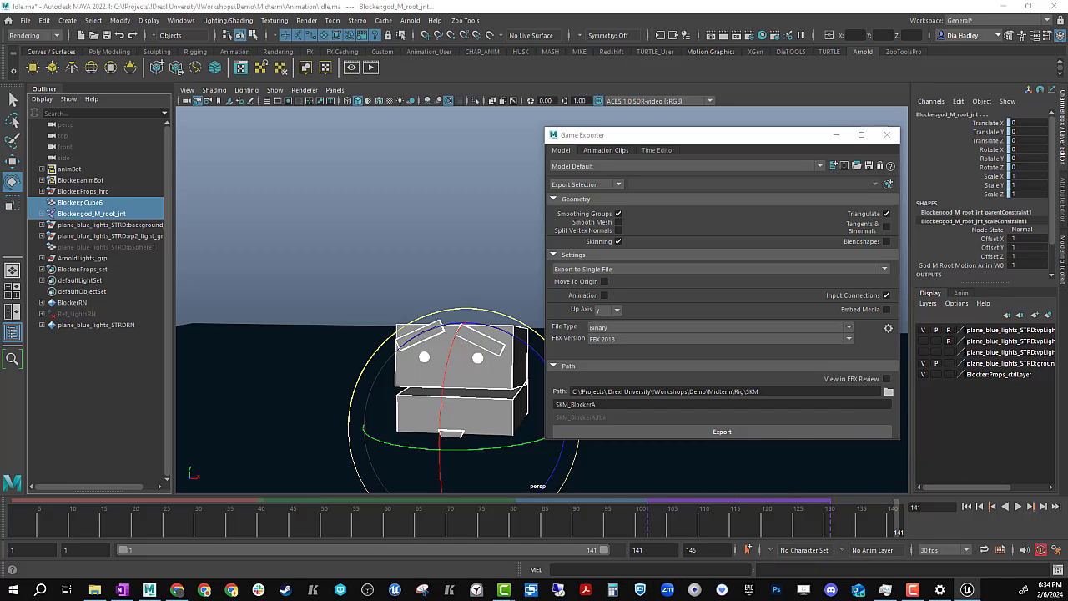
Switch to Unreal Editor, create a folder named Blocker inside the project's Content folder, and open it.
left_click_drag(1067, 32, 701, 1)
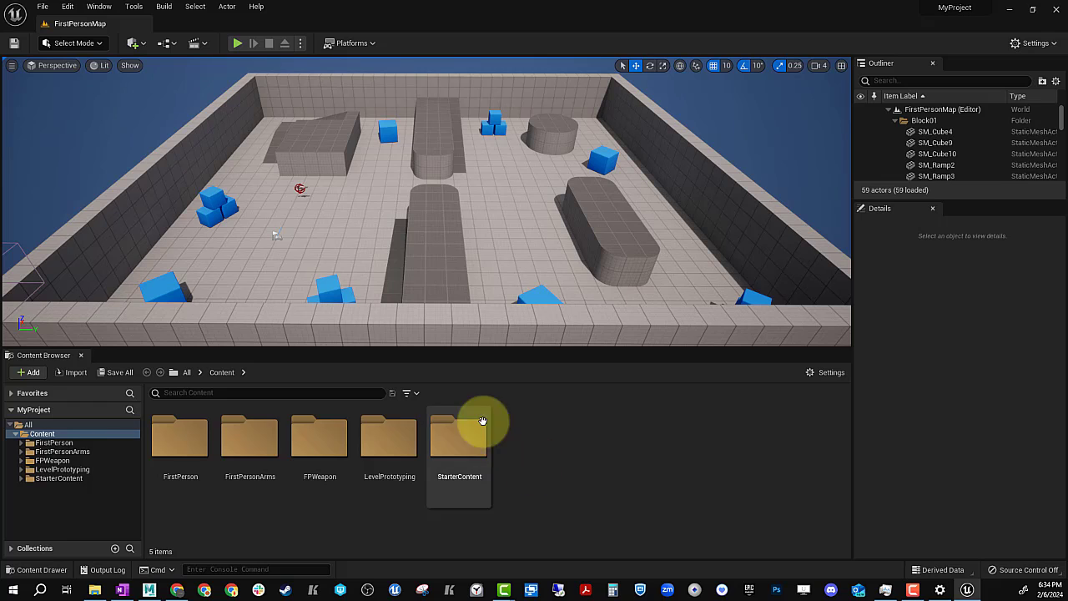
left_click(68, 462)
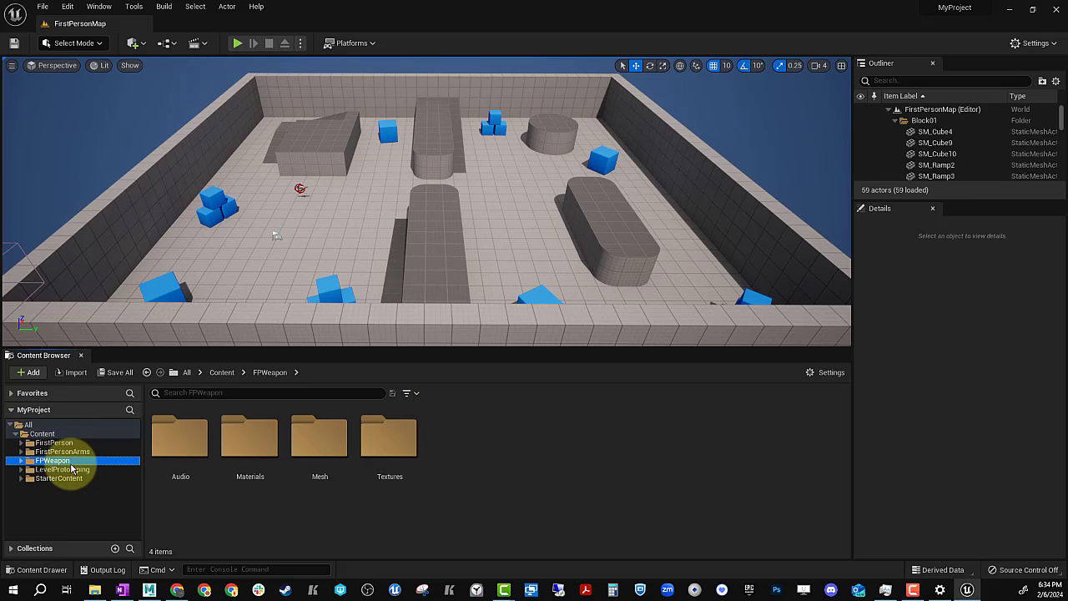
left_click(64, 435)
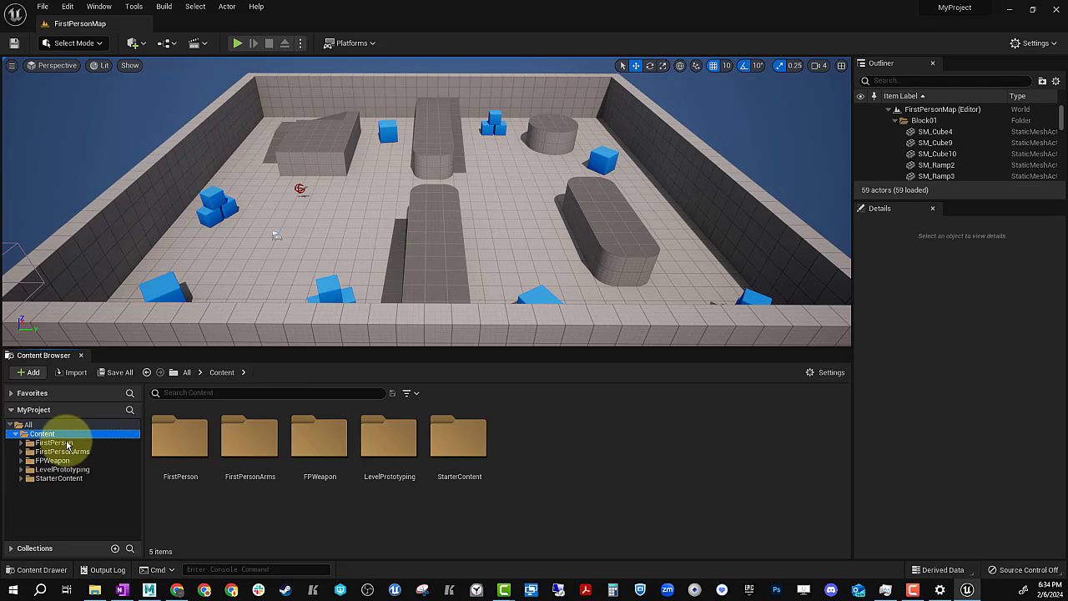
right_click(566, 461)
mouse_move(611, 266)
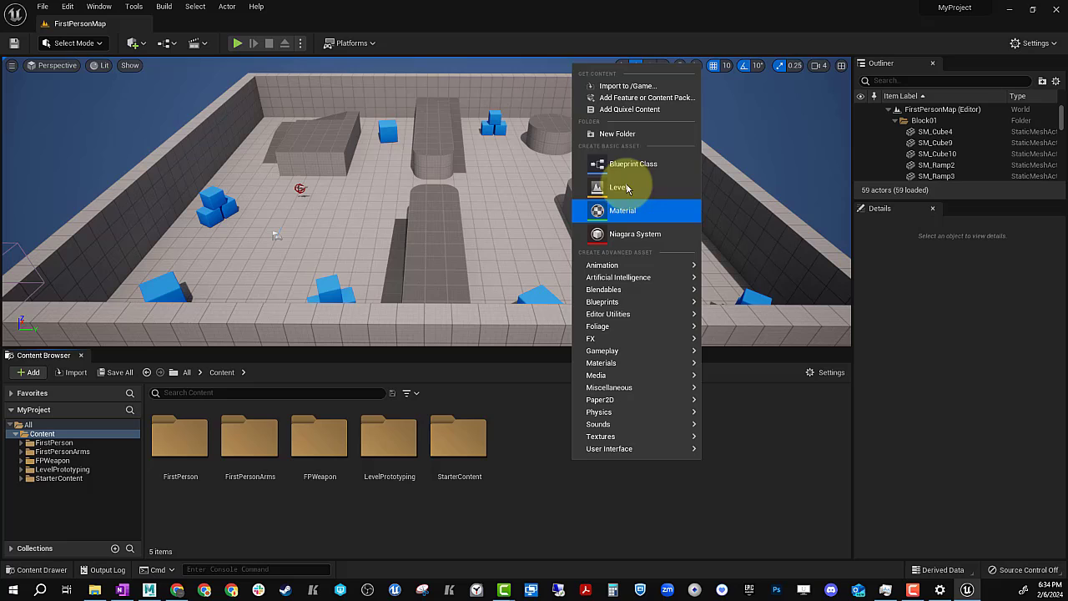
left_click(634, 133)
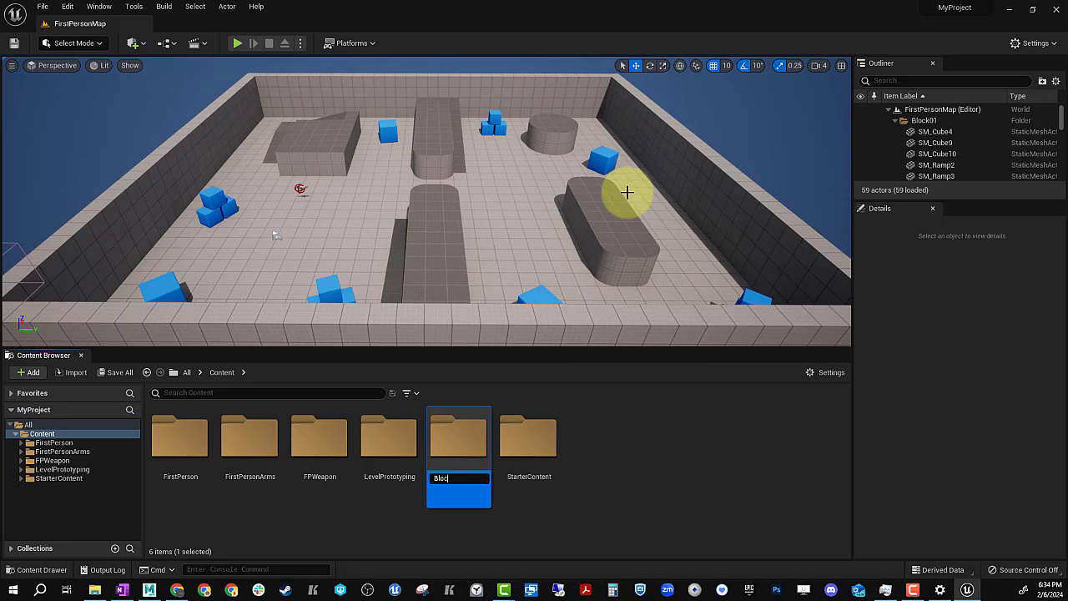
key("Return")
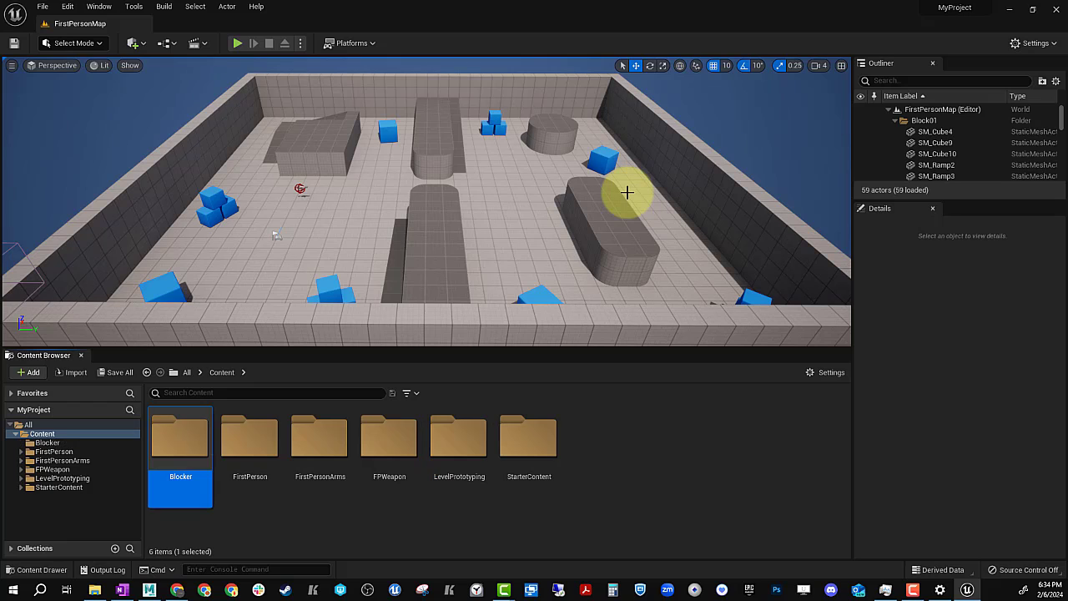
double_click(191, 434)
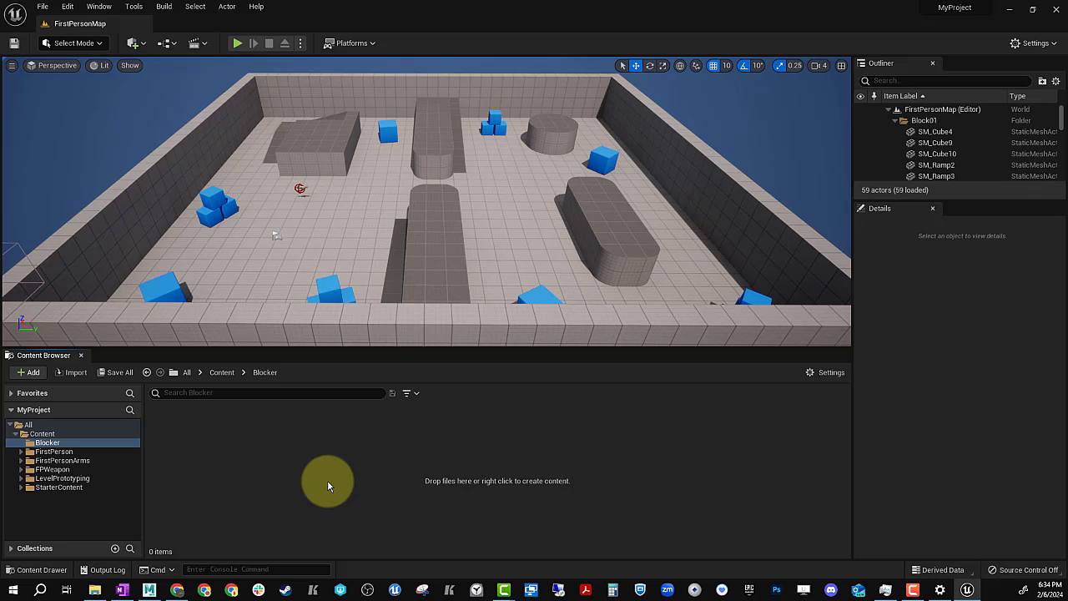
Import SKM_BlockerA into the Blocker folder as a skeletal mesh with Skeleton set to None.
left_click(74, 372)
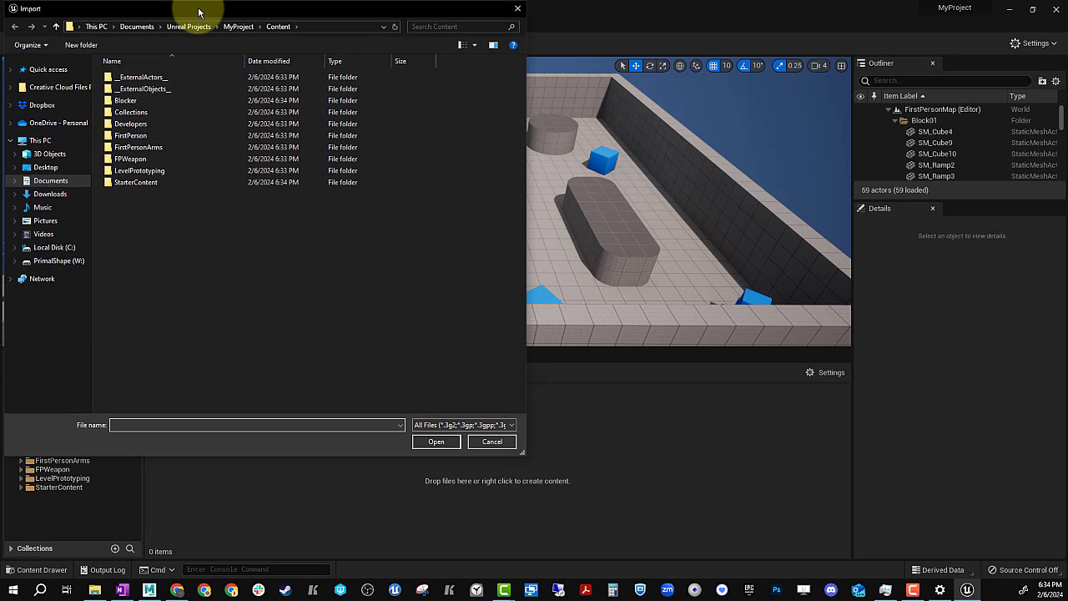
left_click_drag(198, 12, 536, 11)
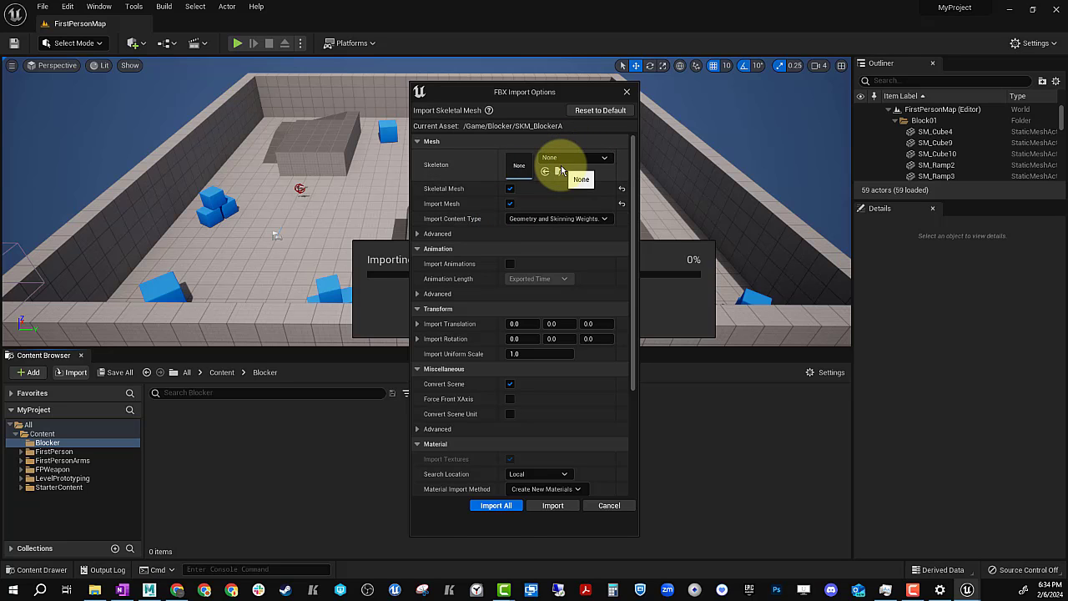
left_click(492, 506)
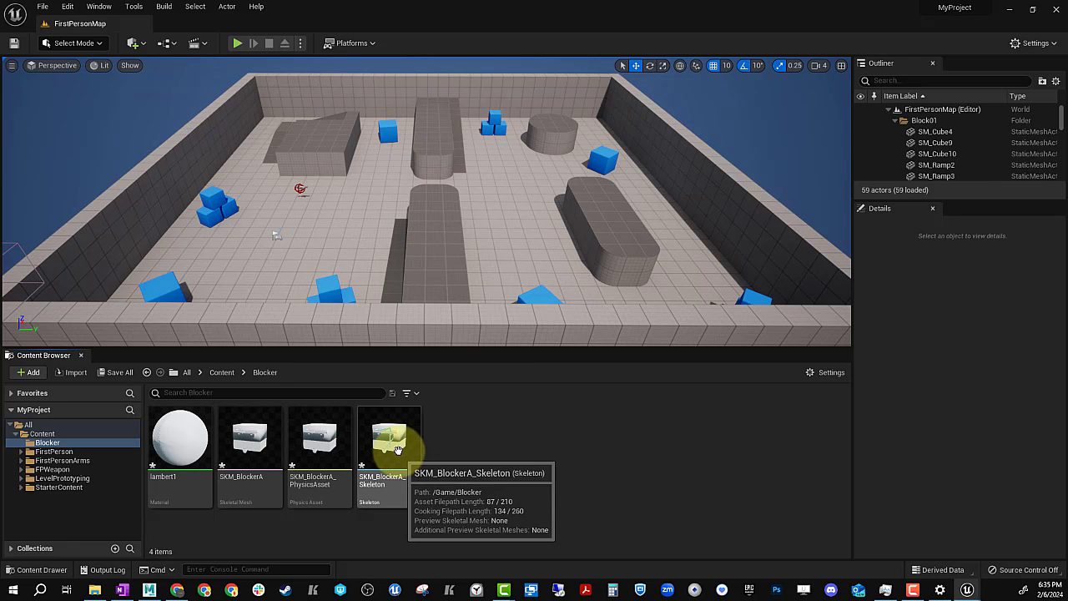
Save the imported SKM_BlockerA skeletal mesh together with its physics asset and skeleton.
left_click(241, 452)
left_click(384, 442, "shift")
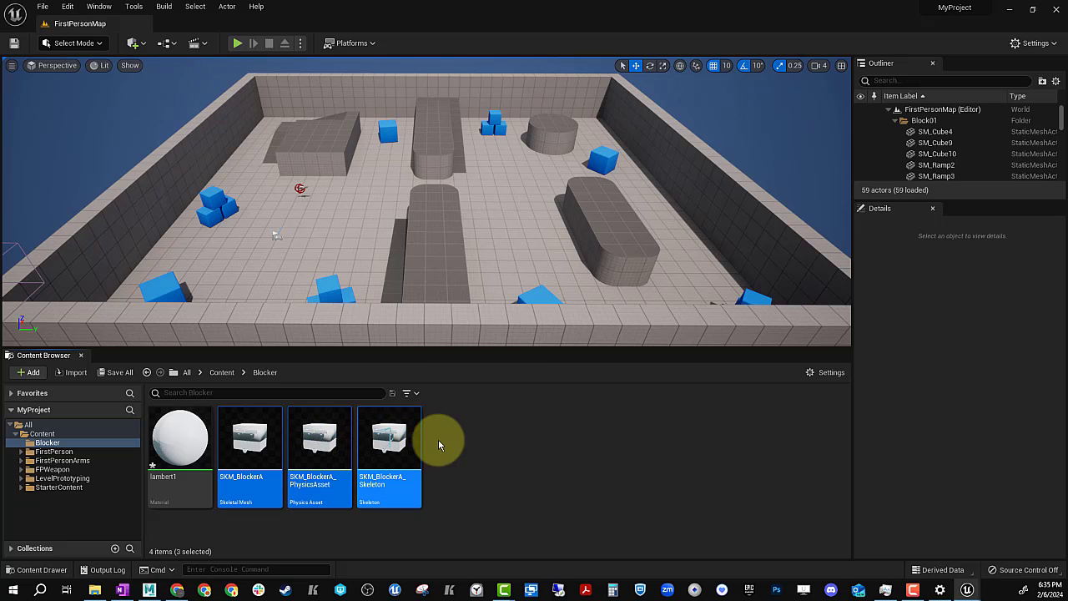
left_click(440, 447)
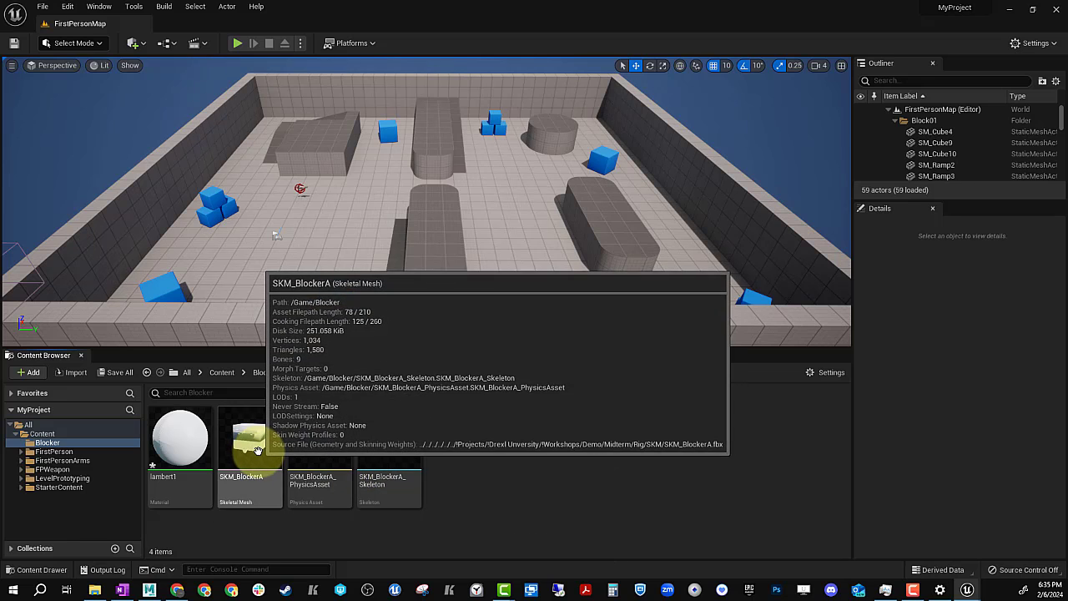
Open the SKM_BlockerA skeletal mesh and inspect its root, head and right eyebrow joints in the skeleton hierarchy.
double_click(258, 448)
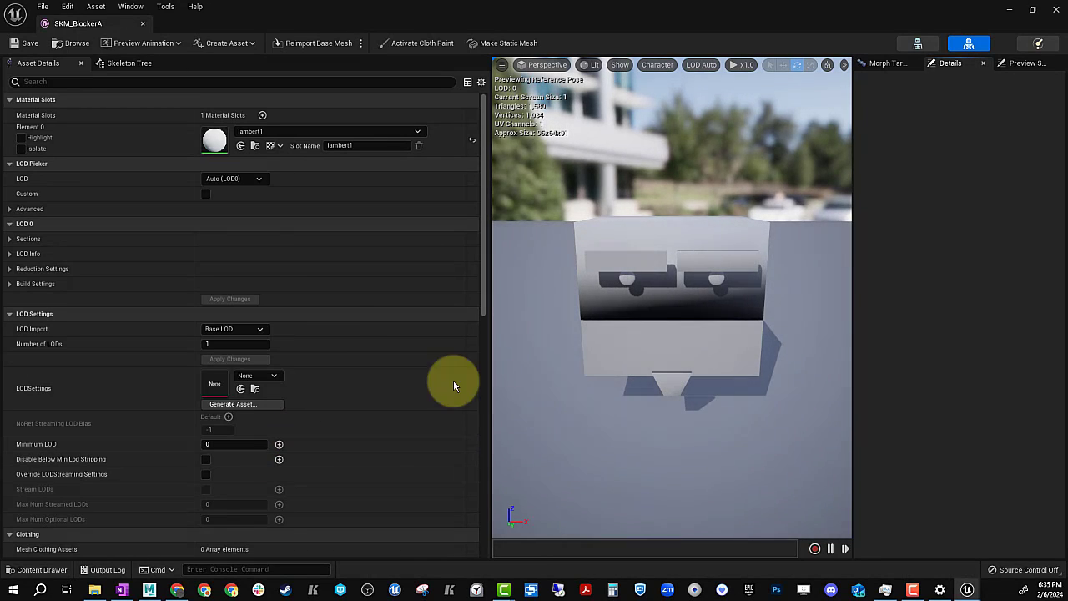
left_click(125, 64)
left_click(68, 112)
left_click(73, 135)
left_click(76, 156)
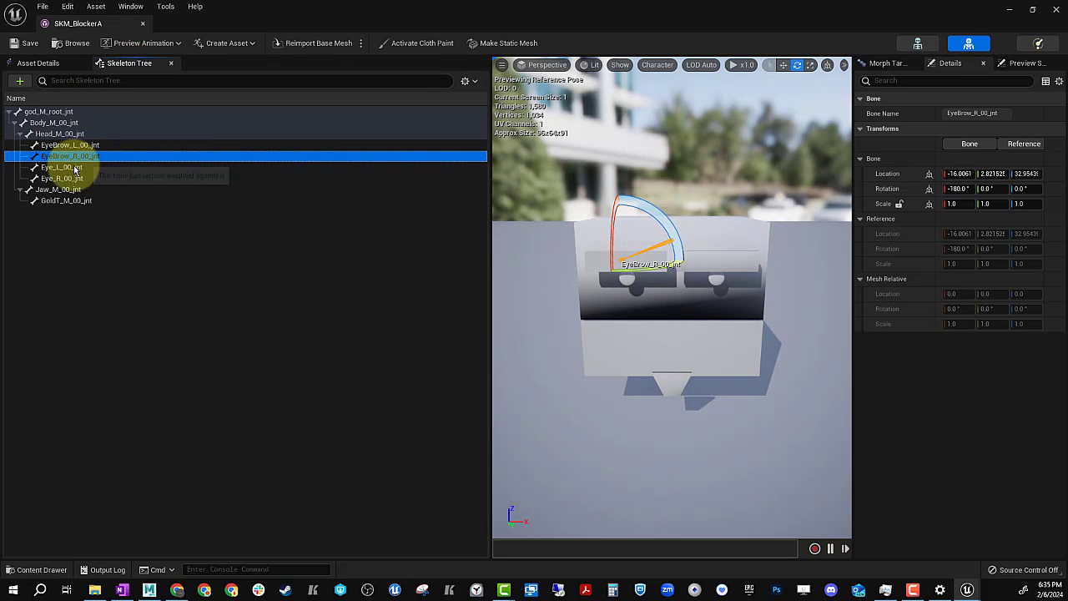
Check the right eye joint of SKM_BlockerA in the skeleton hierarchy and close the skeletal mesh editor.
left_click(78, 177)
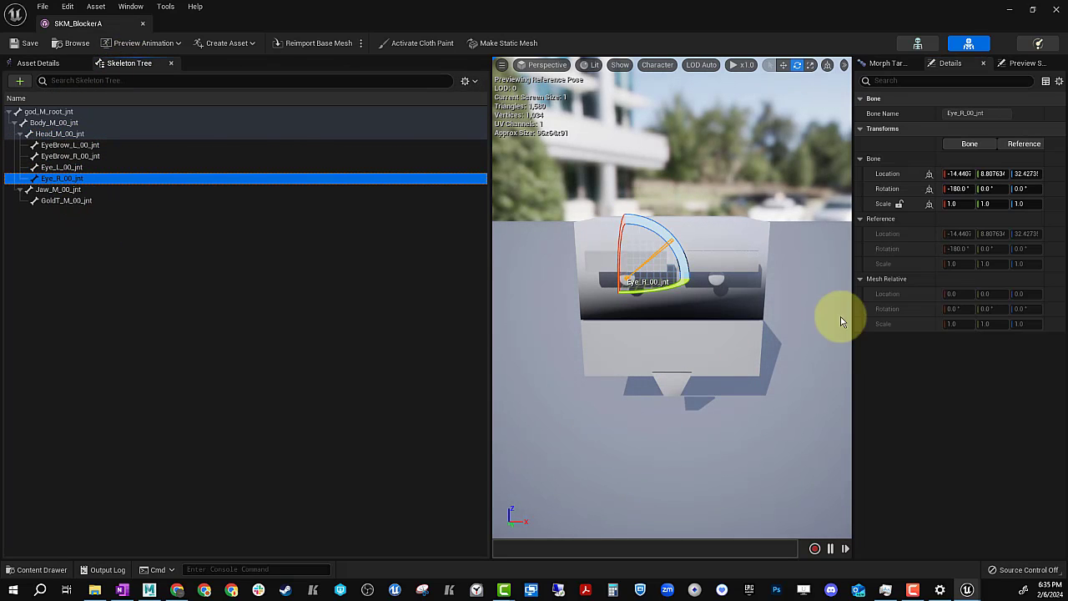
left_click(1055, 10)
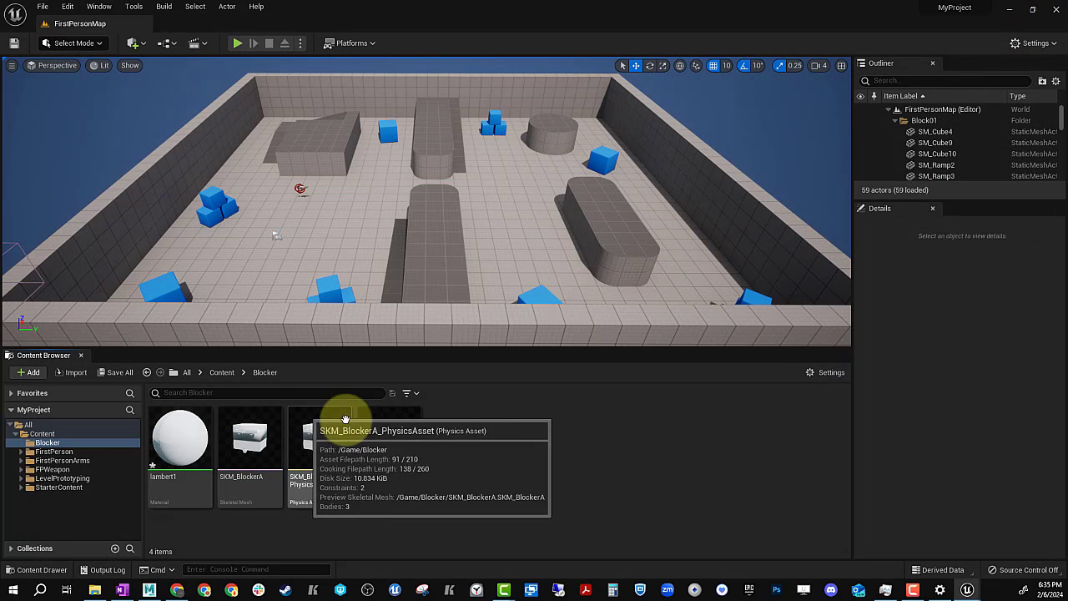
Create a folder named Animations inside the Blocker folder and open it.
left_click(472, 436)
right_click(472, 435)
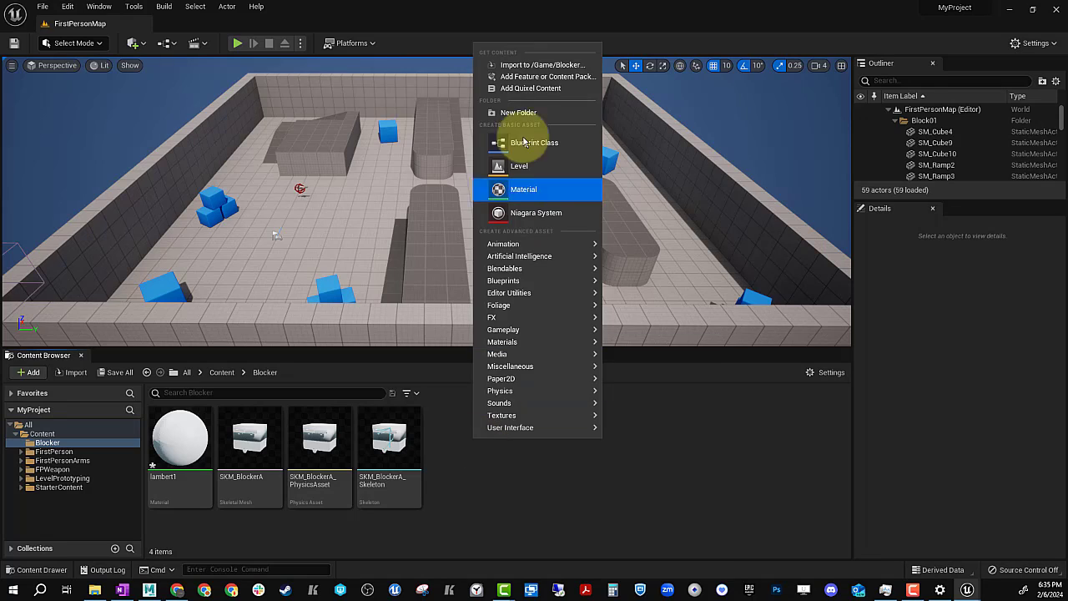
left_click(534, 111)
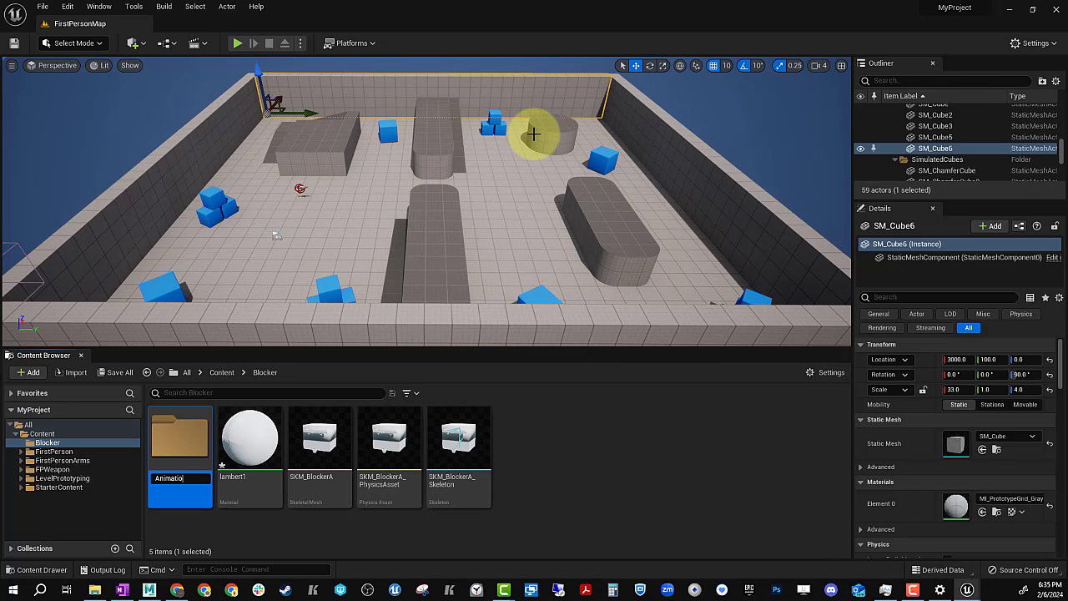
double_click(209, 447)
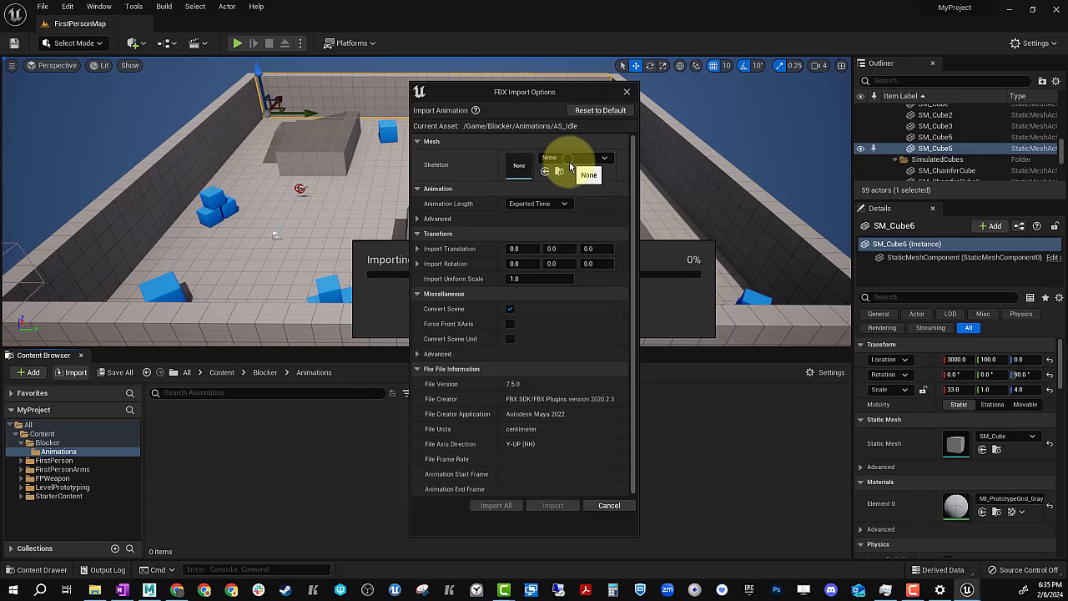
Import the AS_Idle, AS_Jump, AS_Run and AS_Walk animations into the Animations folder, all using SKM_BlockerA_Skeleton as their skeleton.
left_click(606, 157)
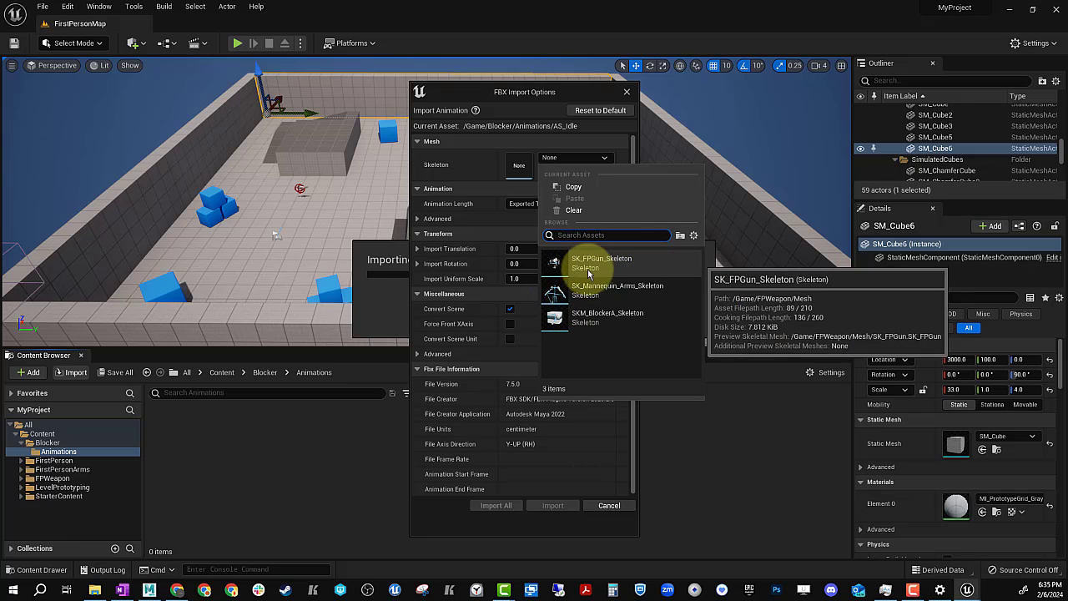
left_click(608, 318)
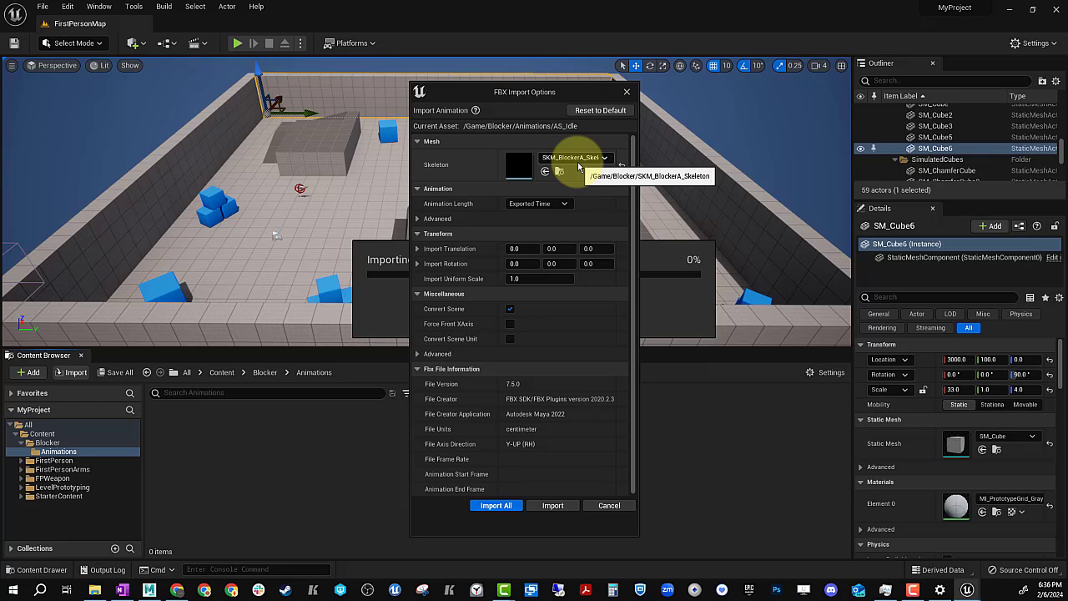
left_click(499, 506)
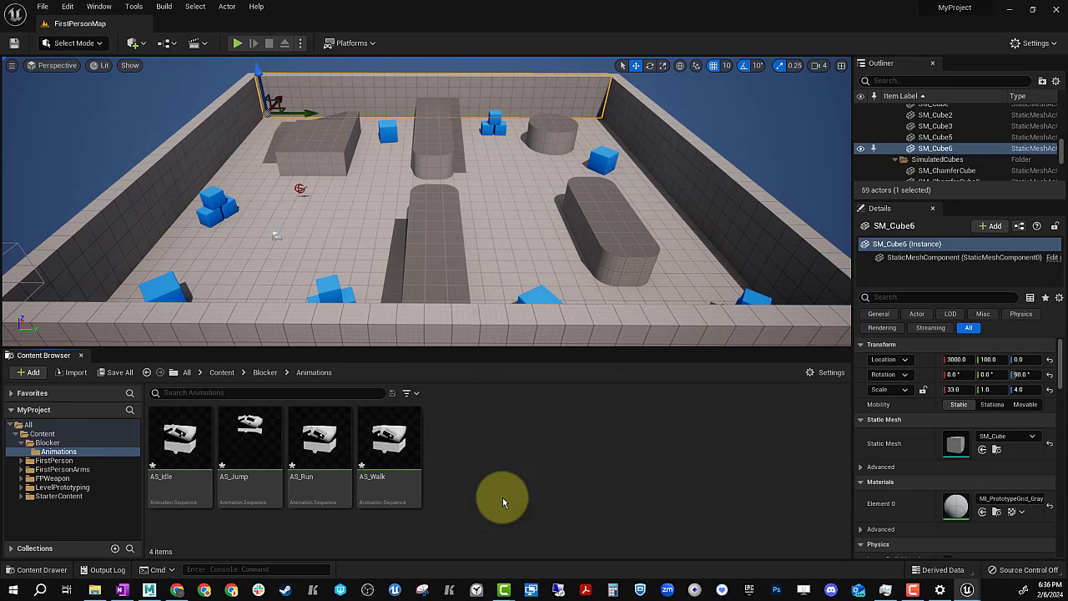
Open the AS_Idle animation, scrub through its timeline, and review its skeleton hierarchy and asset details.
left_click(190, 449)
double_click(190, 449)
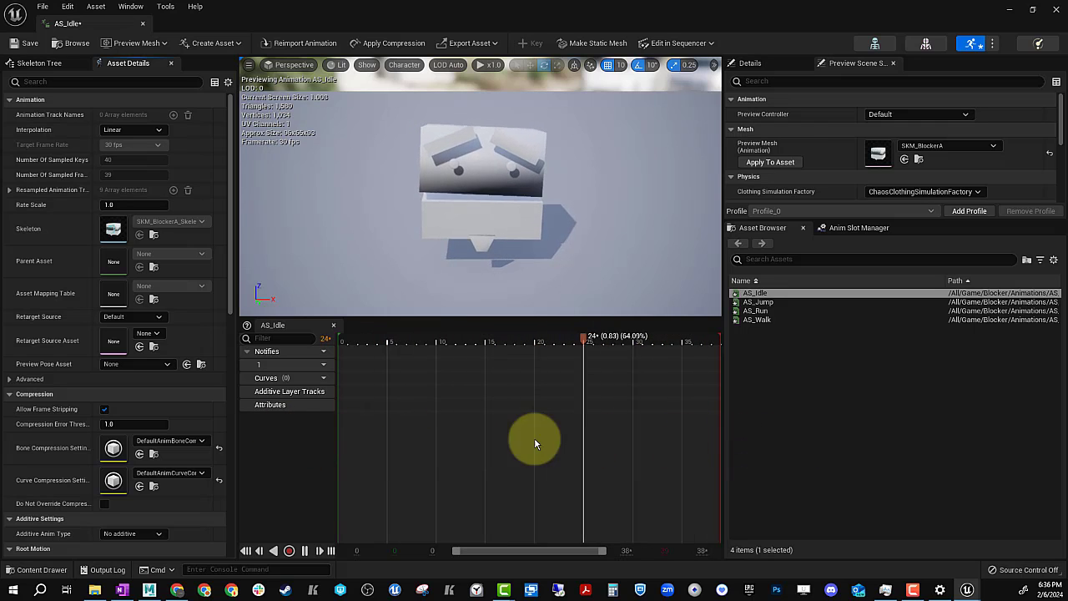
left_click_drag(494, 343, 531, 364)
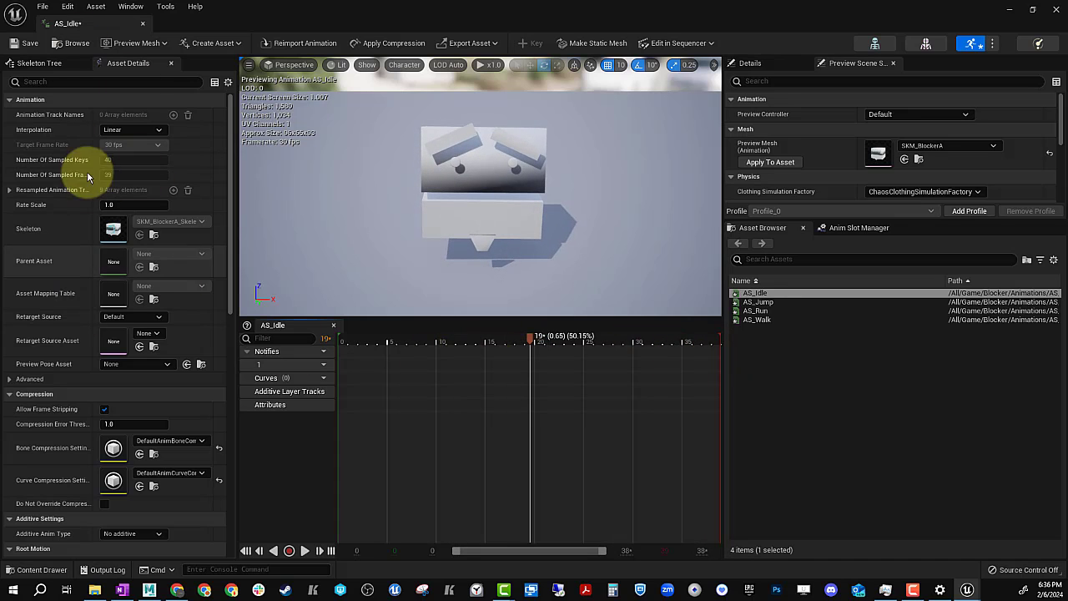
left_click(33, 63)
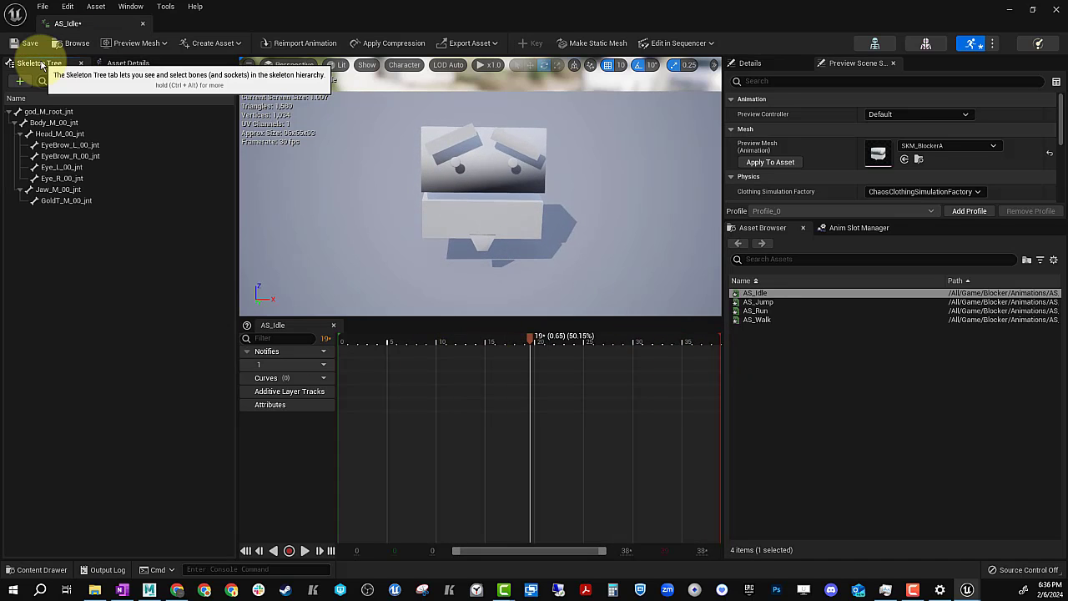
left_click(127, 64)
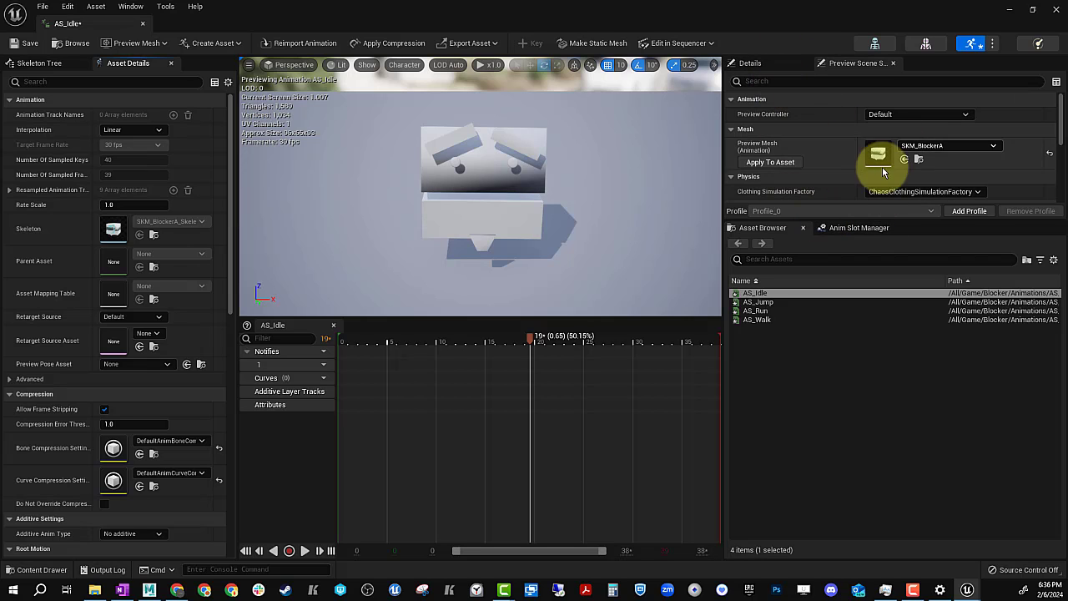
Preview the AS_Jump, AS_Run and AS_Walk animations on the Blocker mesh and close the animation editor.
double_click(756, 301)
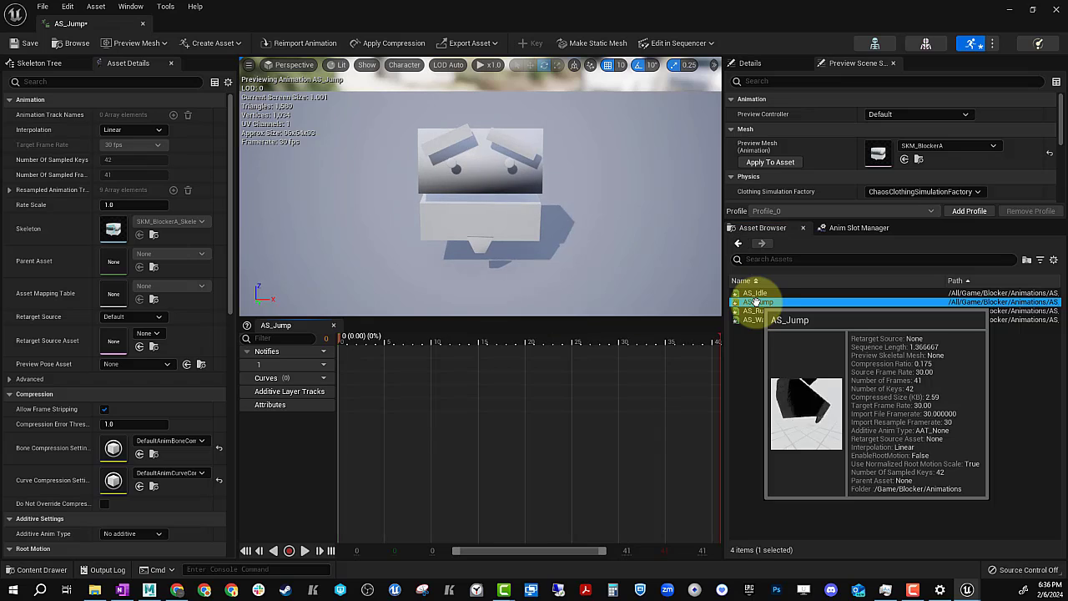
left_click(305, 551)
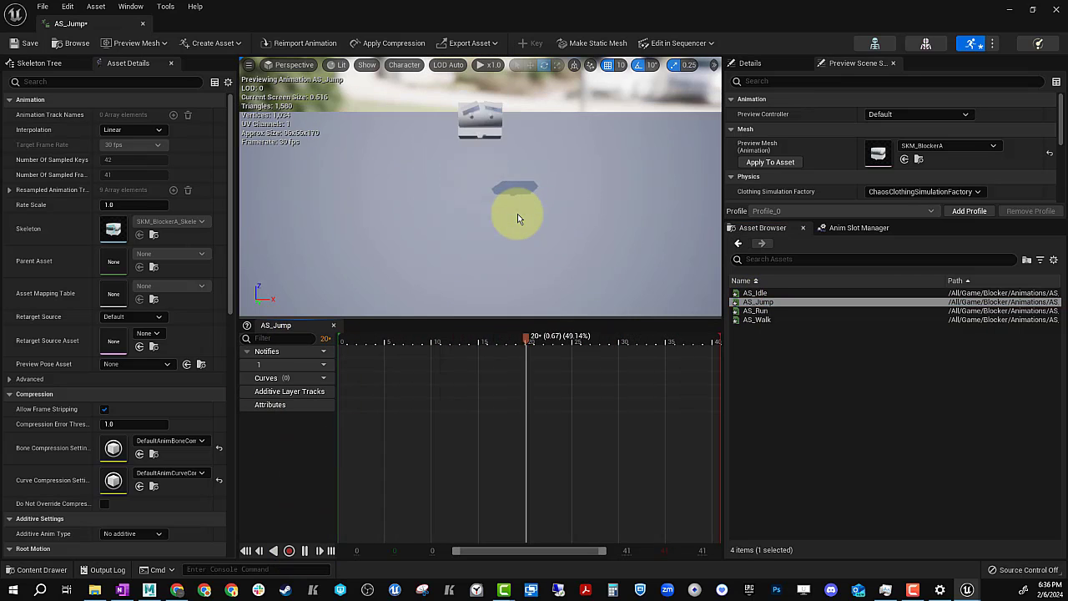
left_click(756, 311)
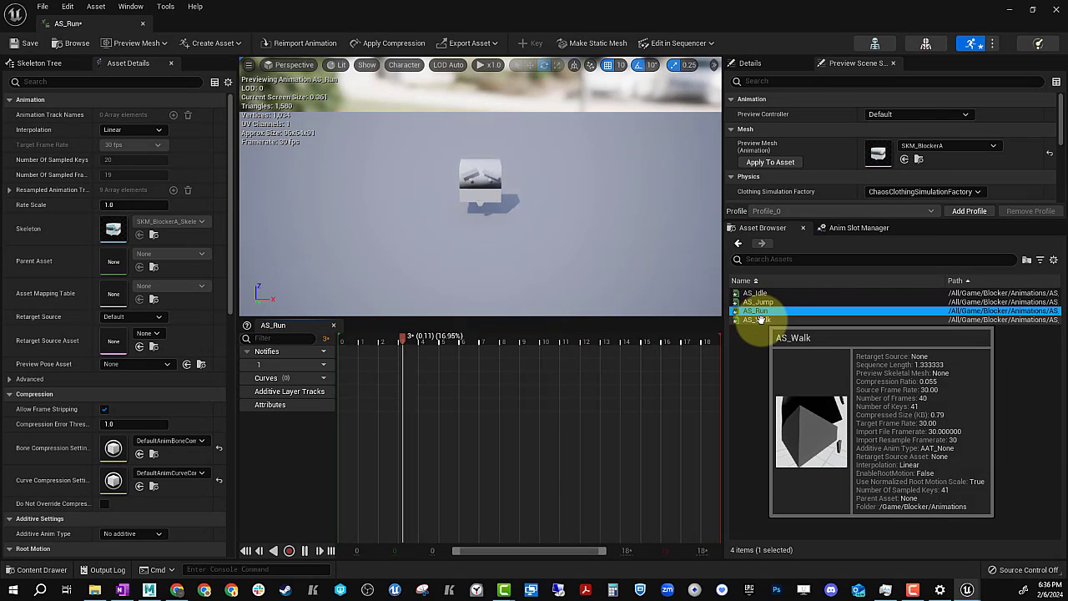
left_click(758, 320)
left_click(750, 320)
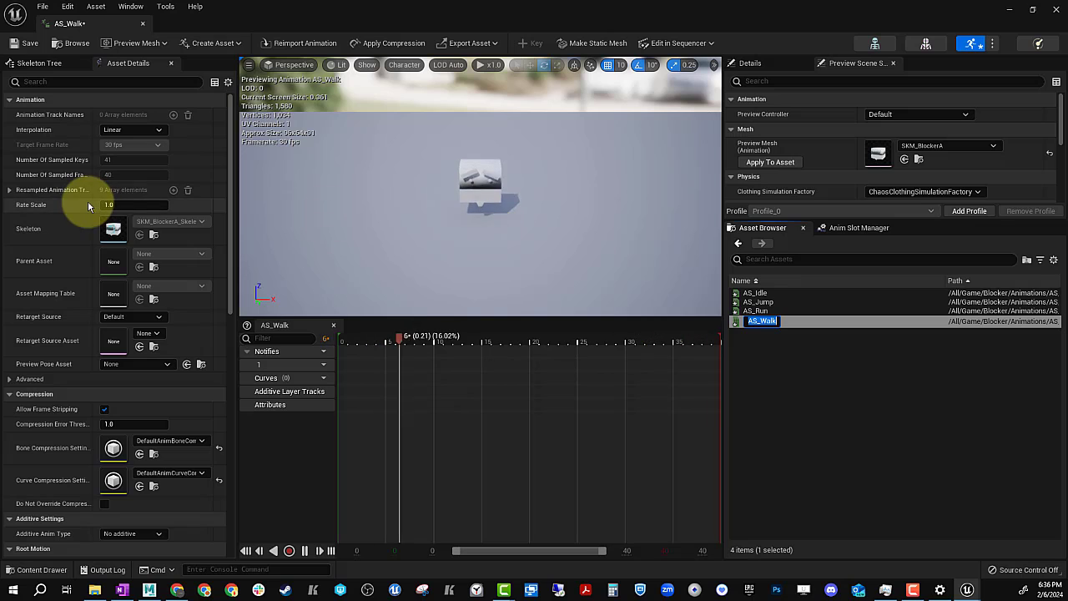
left_click(1055, 9)
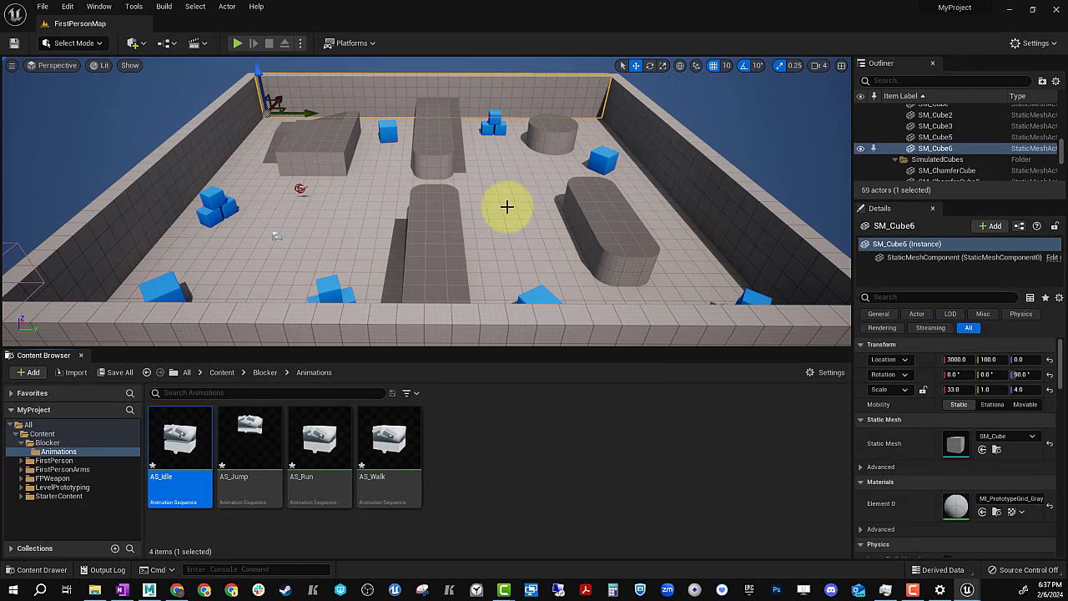